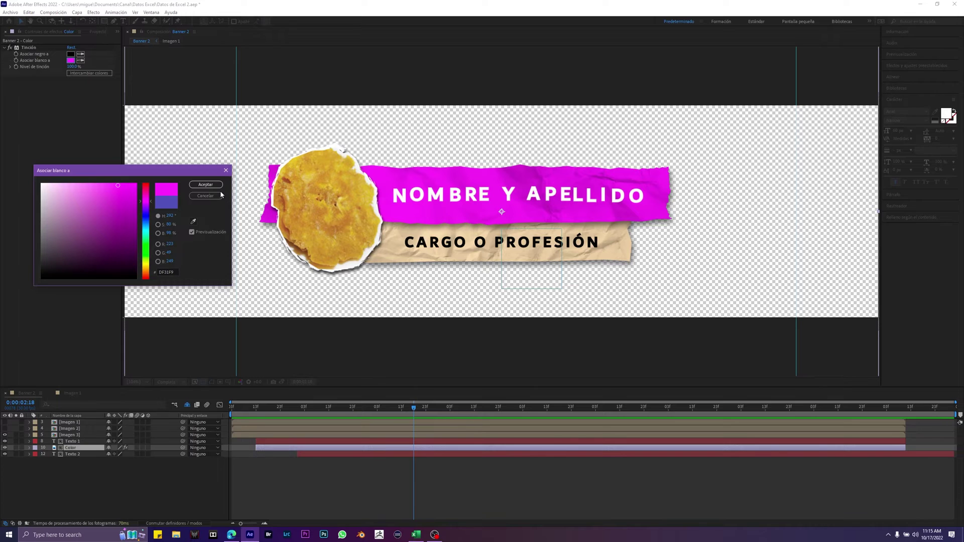
# Step: Discard the tint colour change on the Color layer and toggle the visibility of the Imagen 1, Imagen 2 and Imagen 3 layers
pyautogui.click(220, 195)
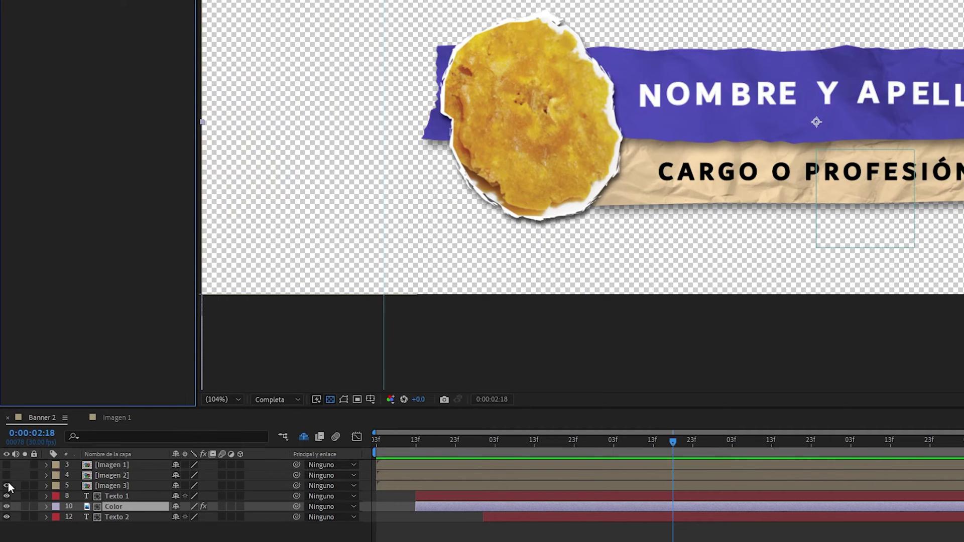
pyautogui.click(7, 486)
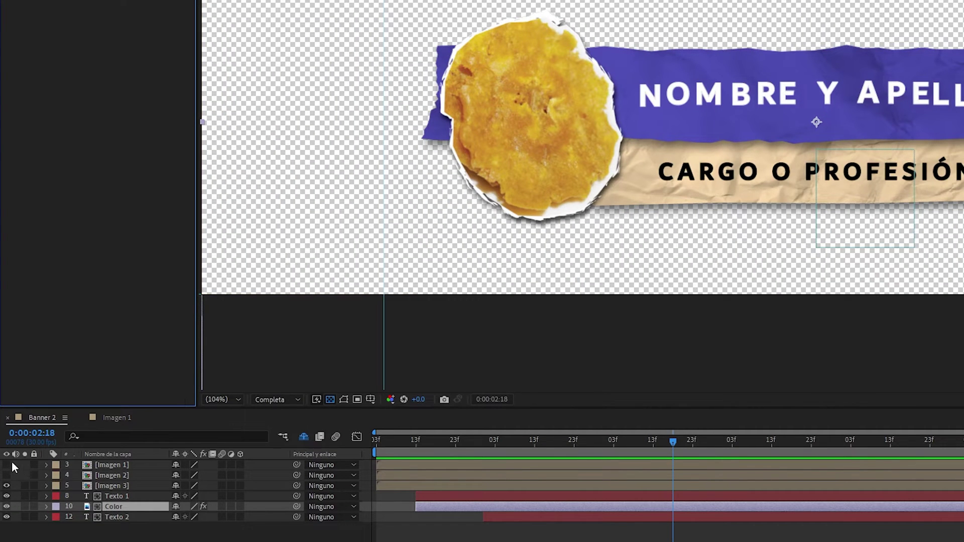
pyautogui.click(7, 464)
pyautogui.click(7, 465)
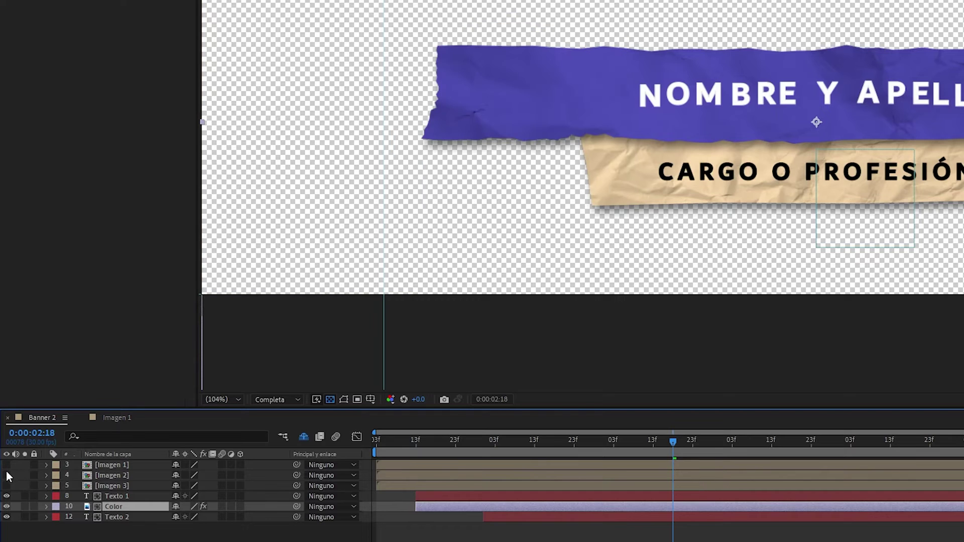
pyautogui.click(6, 475)
pyautogui.click(7, 475)
pyautogui.click(6, 485)
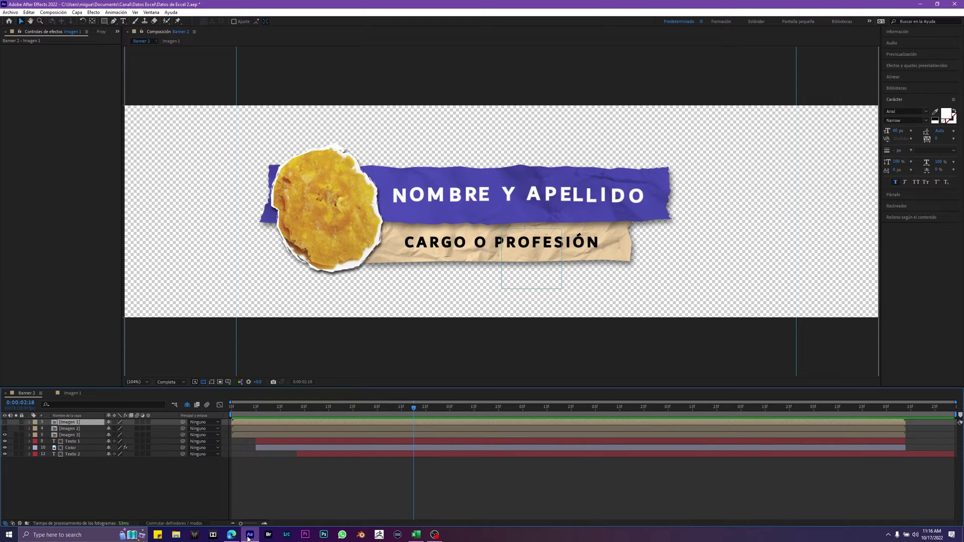
# Step: Switch to the Datos.xlsx workbook in Excel and examine the table's rows and the first record's name, colour and image cells
pyautogui.click(248, 539)
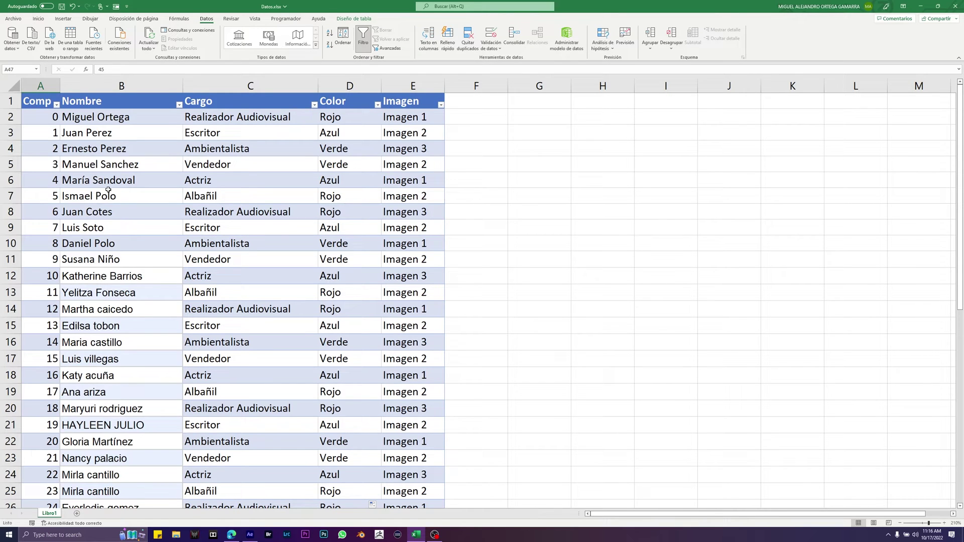
pyautogui.scroll(-13, 111, 184)
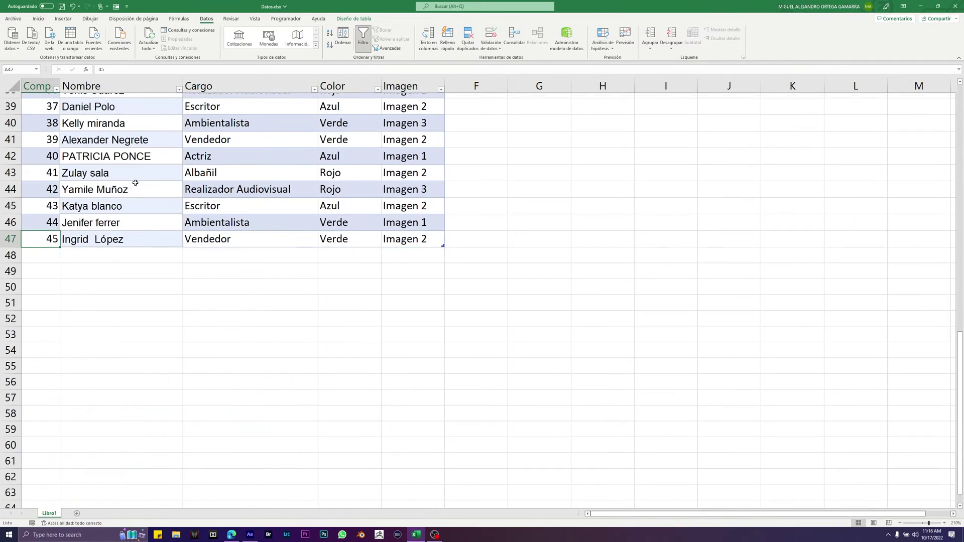
pyautogui.scroll(13, 140, 258)
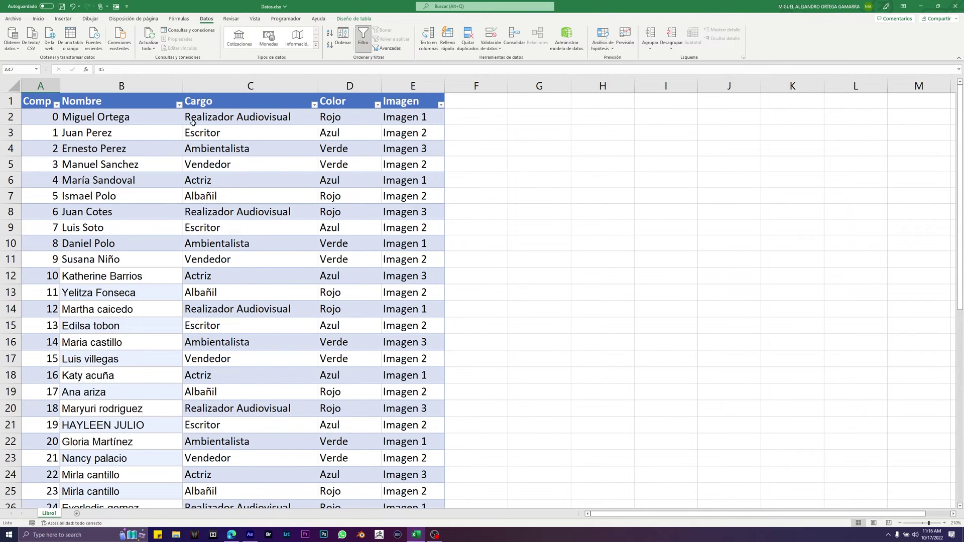
pyautogui.click(95, 148)
pyautogui.click(113, 121)
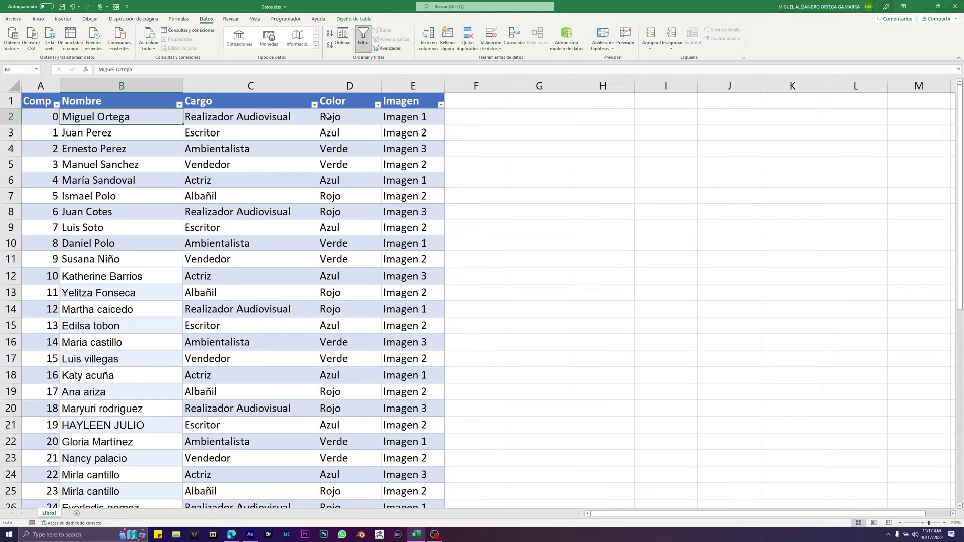
pyautogui.click(351, 117)
pyautogui.click(410, 113)
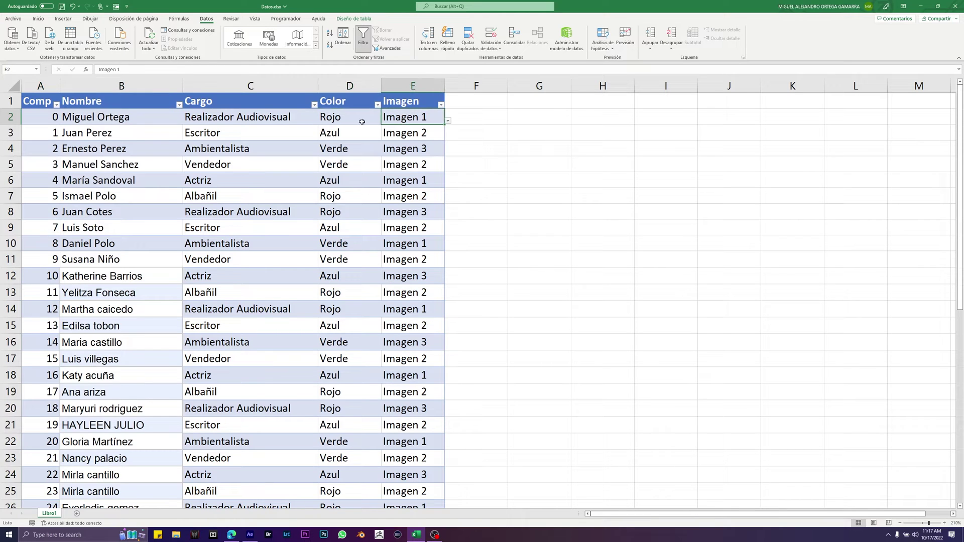
# Step: Examine the Comp numbering from the first to the last record, plus the Nombre and Cargo columns
pyautogui.click(46, 86)
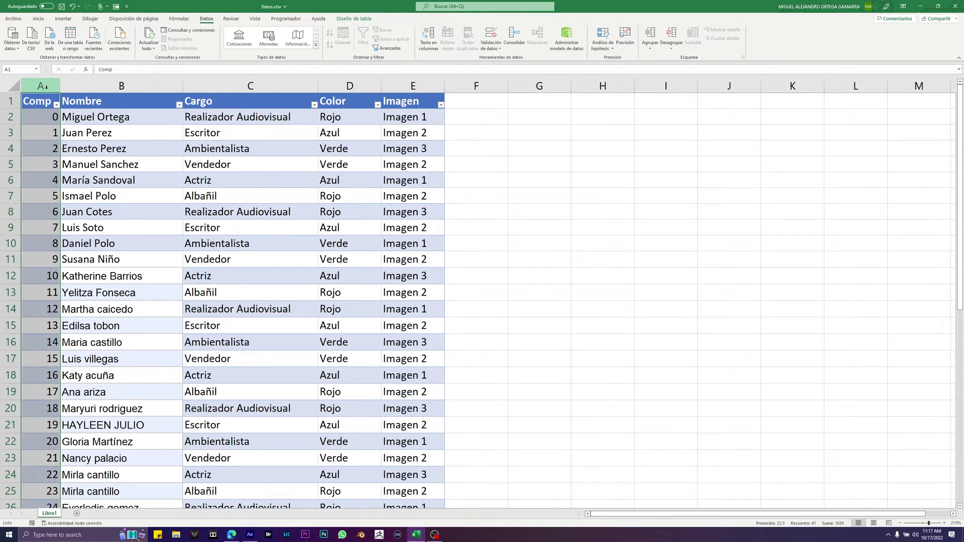
pyautogui.click(45, 121)
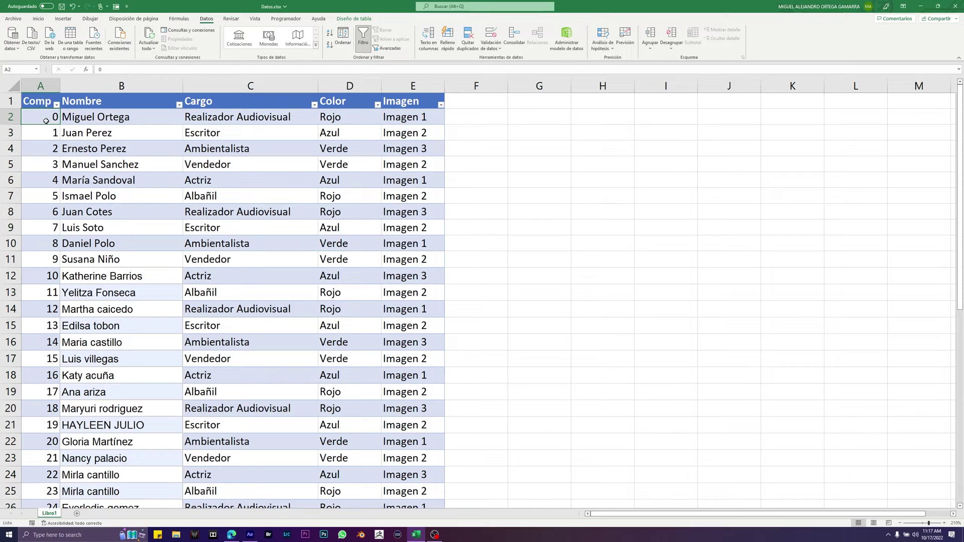
pyautogui.scroll(-13, 44, 121)
pyautogui.click(45, 190)
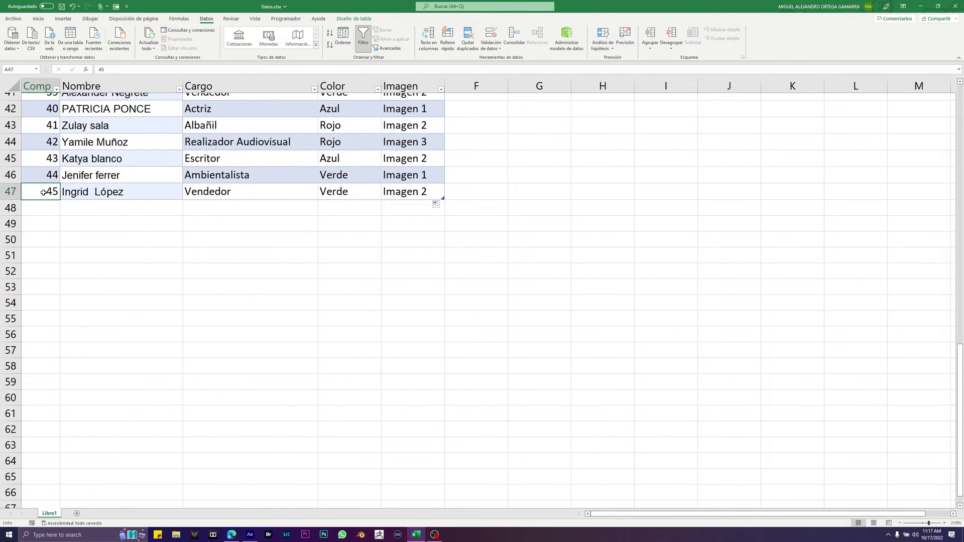
pyautogui.scroll(13, 92, 167)
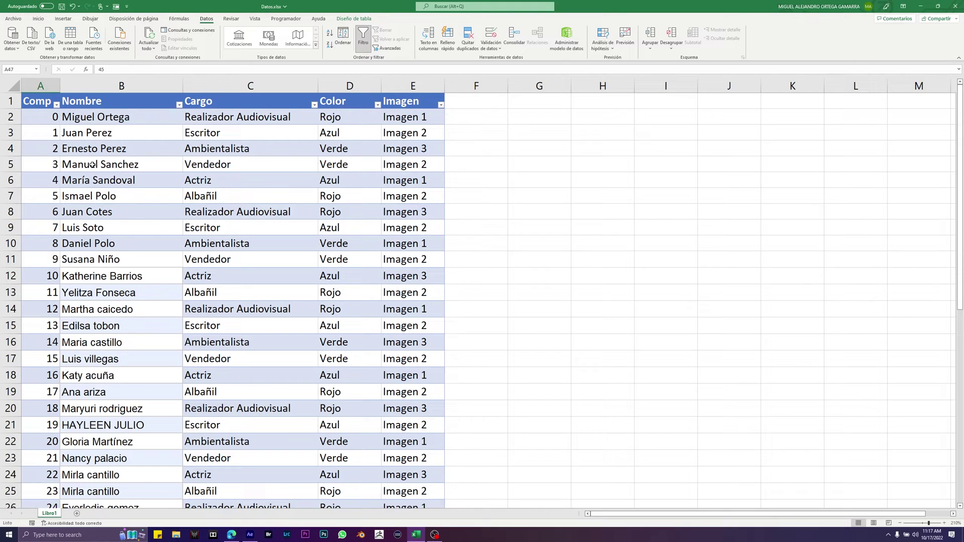
pyautogui.click(47, 118)
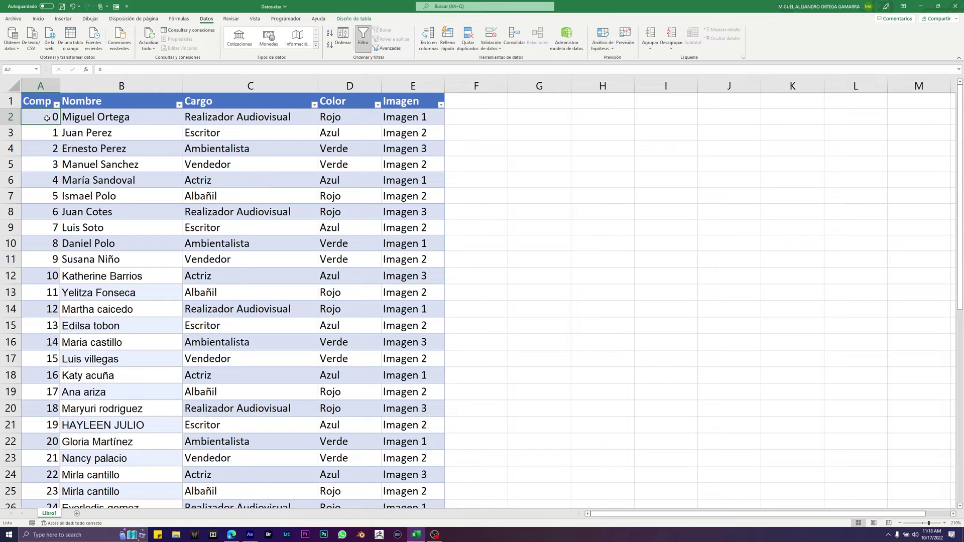
pyautogui.click(110, 96)
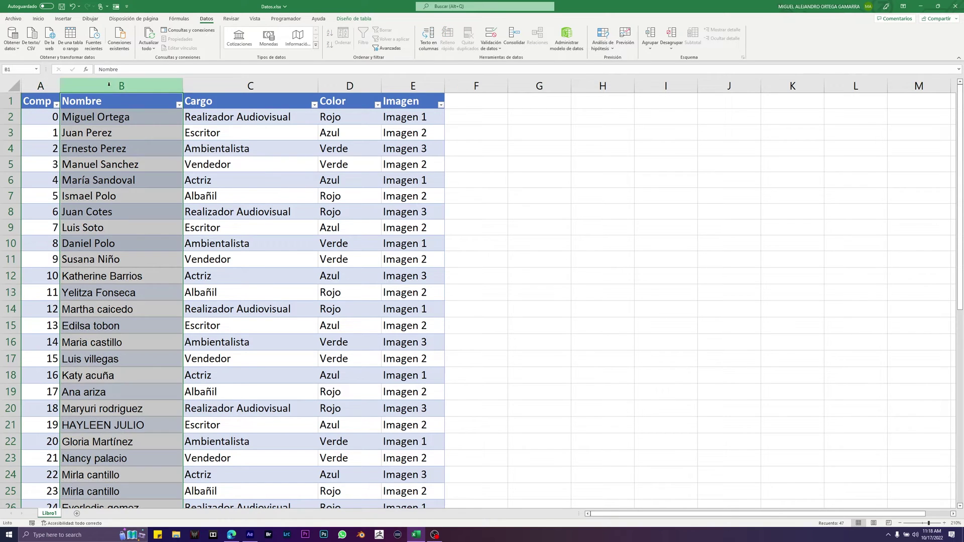
pyautogui.click(239, 87)
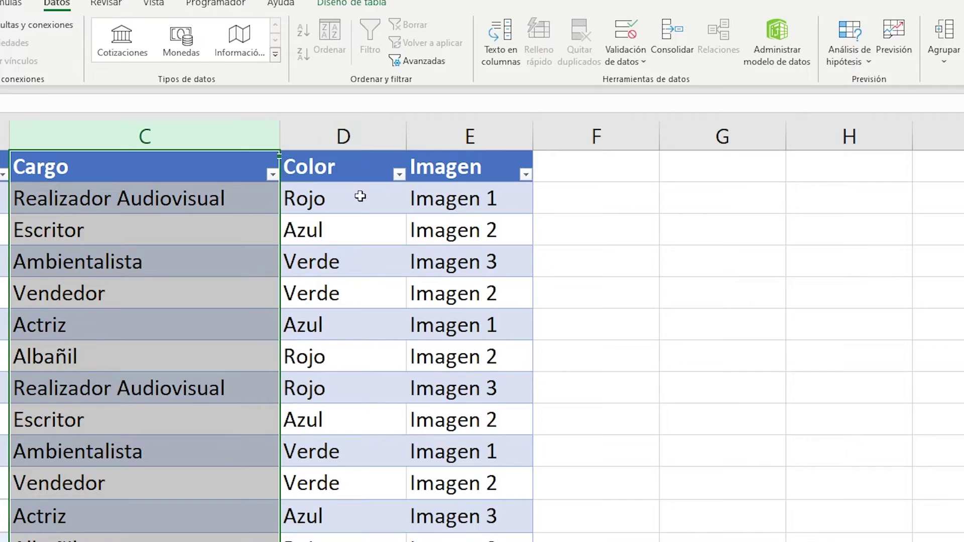
# Step: Examine the choices offered for the Color and Imagen cells of the first record, undoing any trial colour change
pyautogui.click(334, 204)
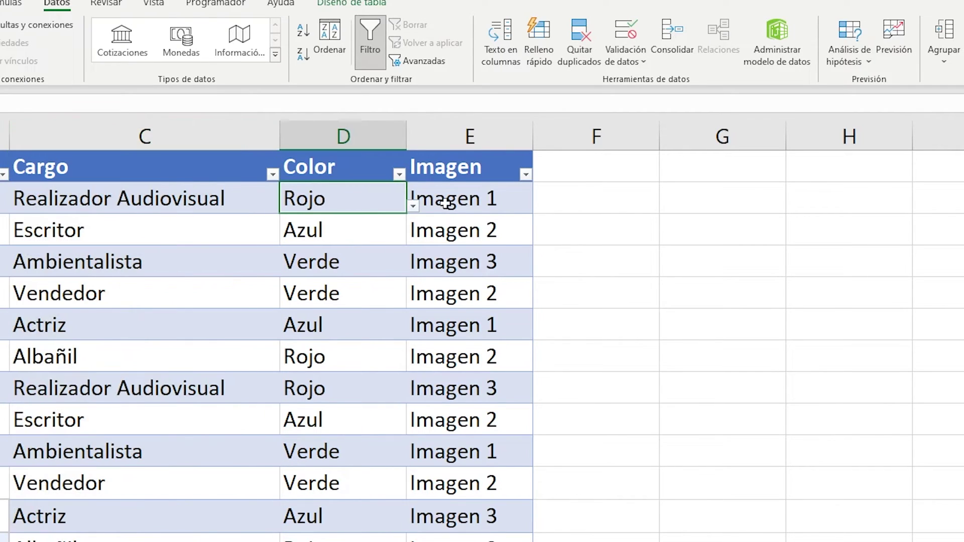
pyautogui.click(417, 204)
pyautogui.click(363, 206)
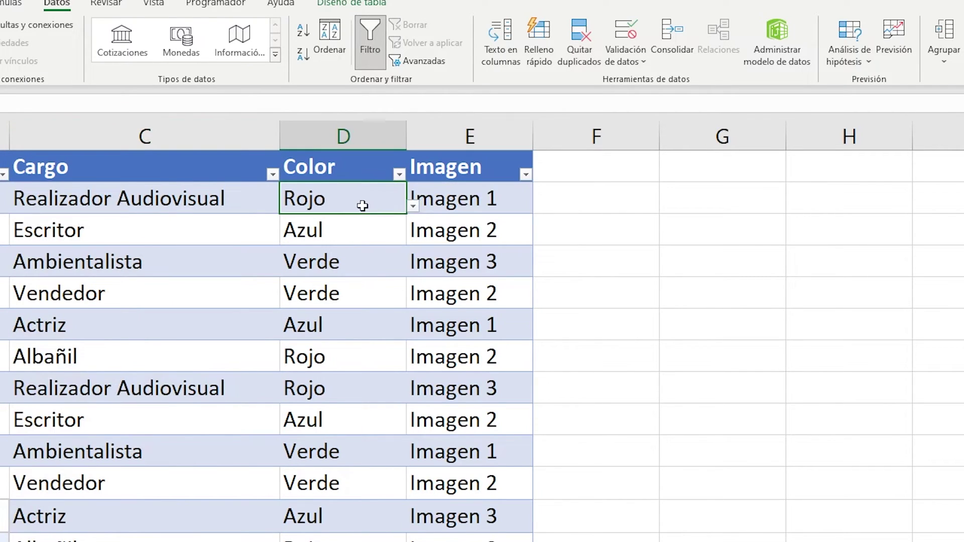
pyautogui.click(413, 206)
pyautogui.click(351, 247)
pyautogui.hotkey('ctrl', 'z')
pyautogui.click(517, 207)
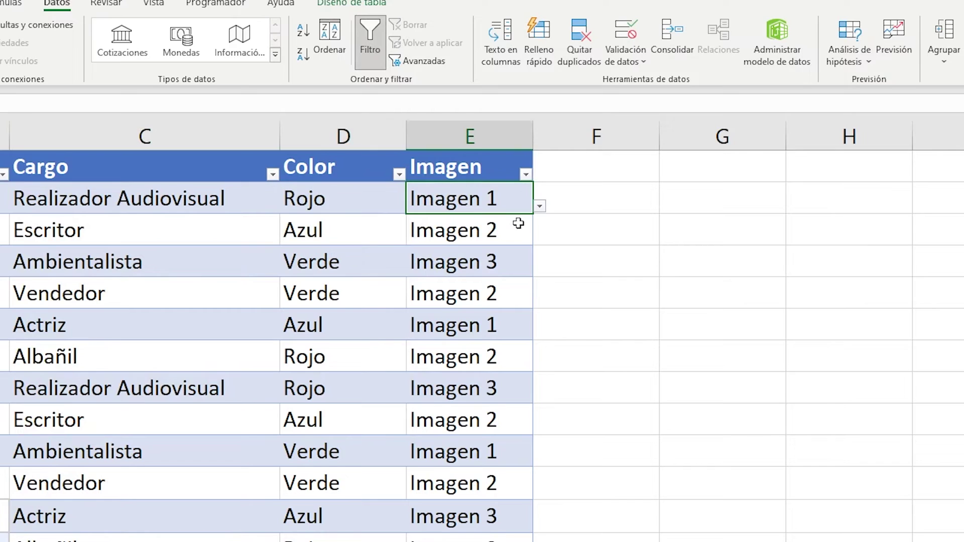
pyautogui.click(539, 206)
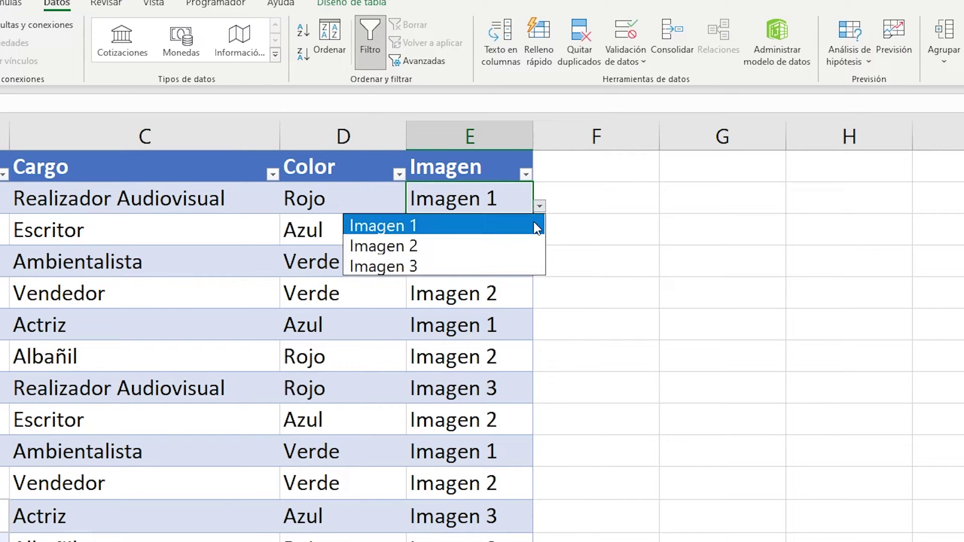
pyautogui.click(497, 208)
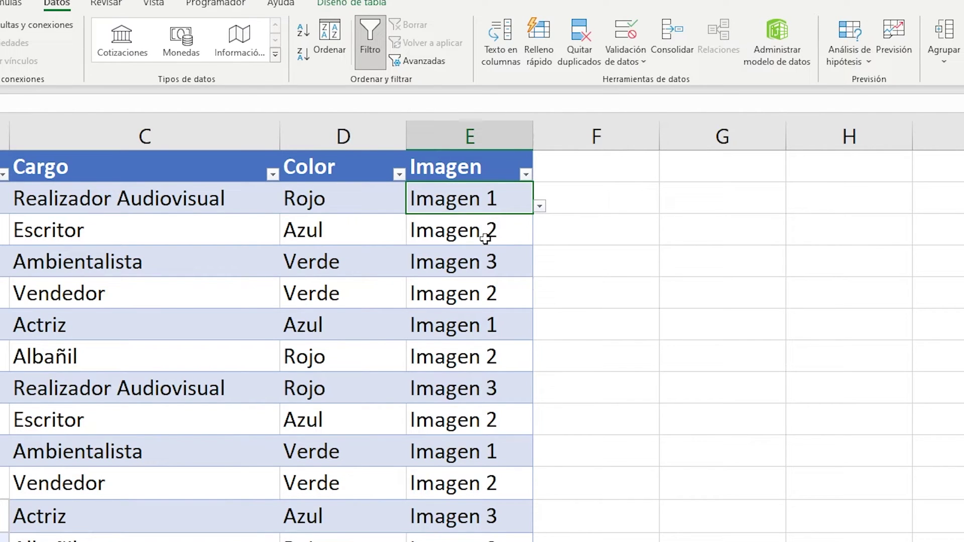
pyautogui.click(493, 230)
pyautogui.click(375, 248)
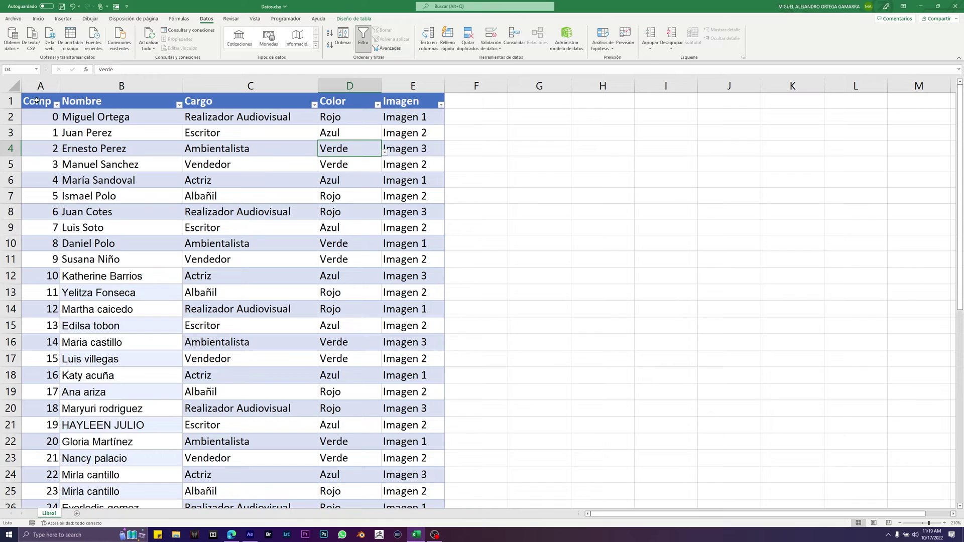
# Step: Copy the whole Excel table, A1:E47 with headers, and paste it over the sample CSV data on csvjson.com in the browser
pyautogui.moveTo(38, 101); pyautogui.dragTo(397, 507)
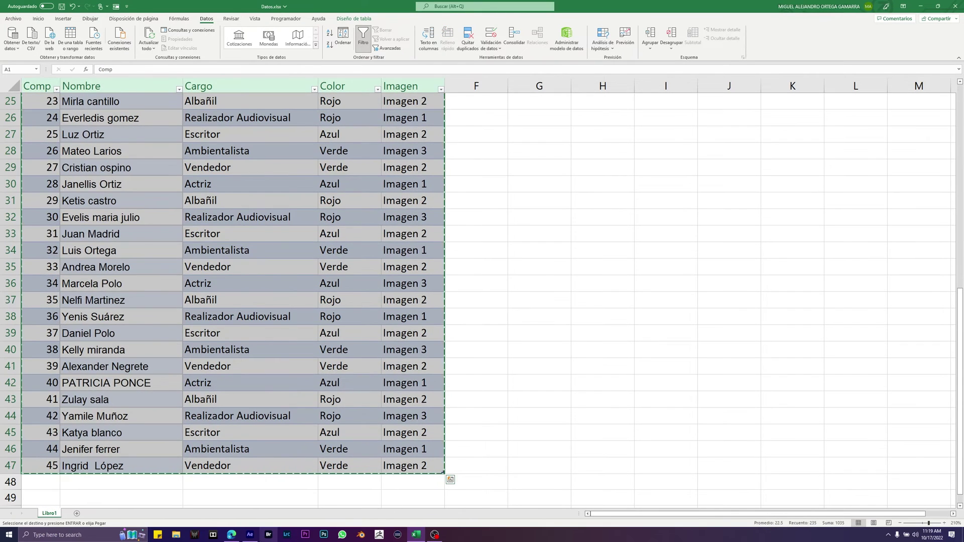
pyautogui.click(231, 536)
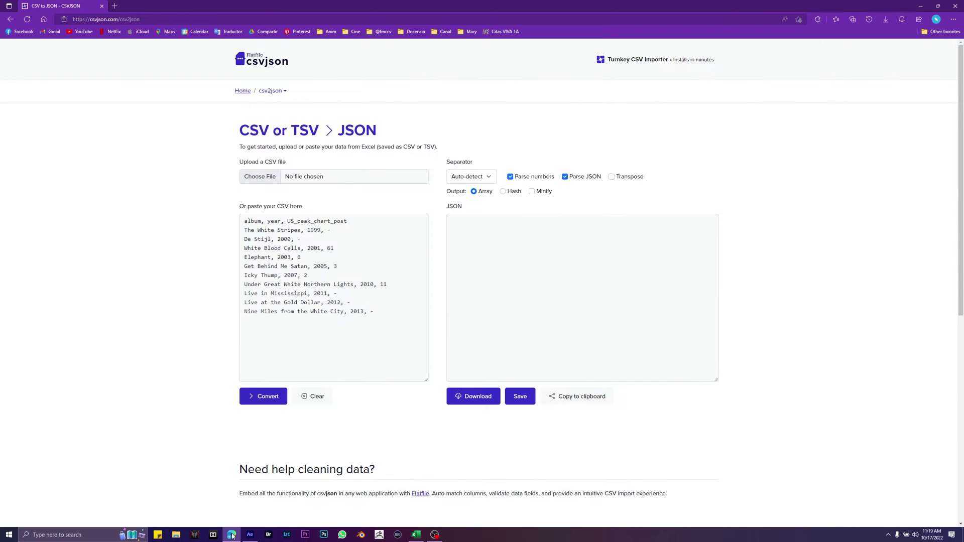
pyautogui.moveTo(374, 311); pyautogui.dragTo(215, 213)
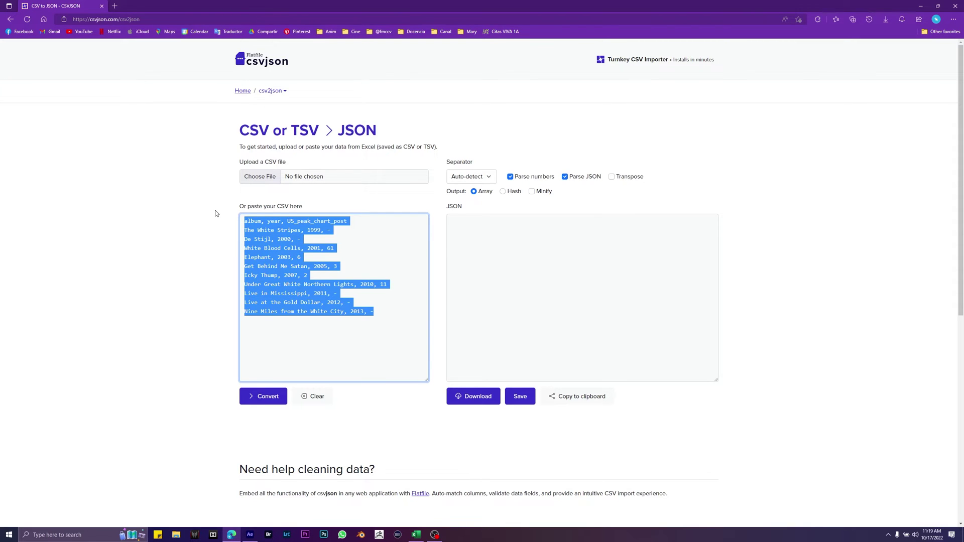
pyautogui.press('BackSpace')
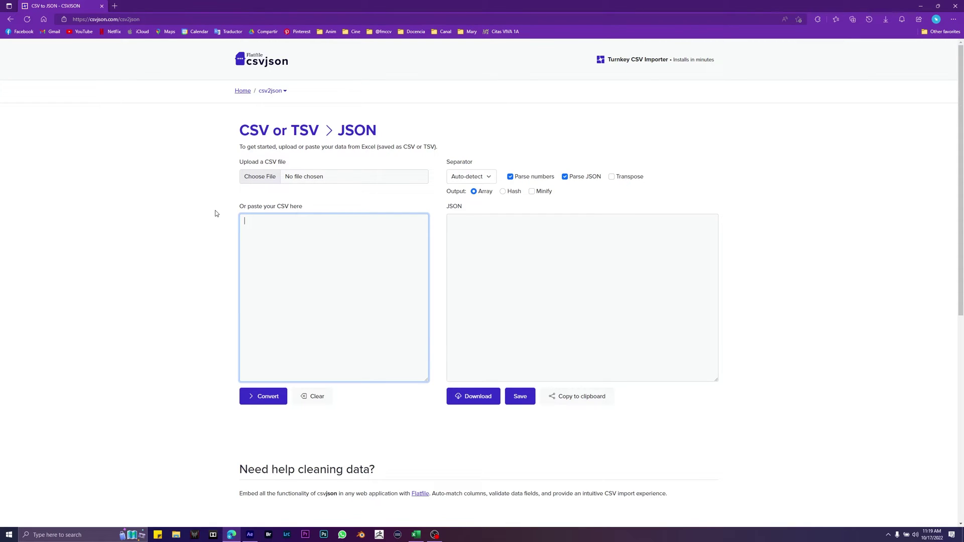
pyautogui.hotkey('ctrl', 'v')
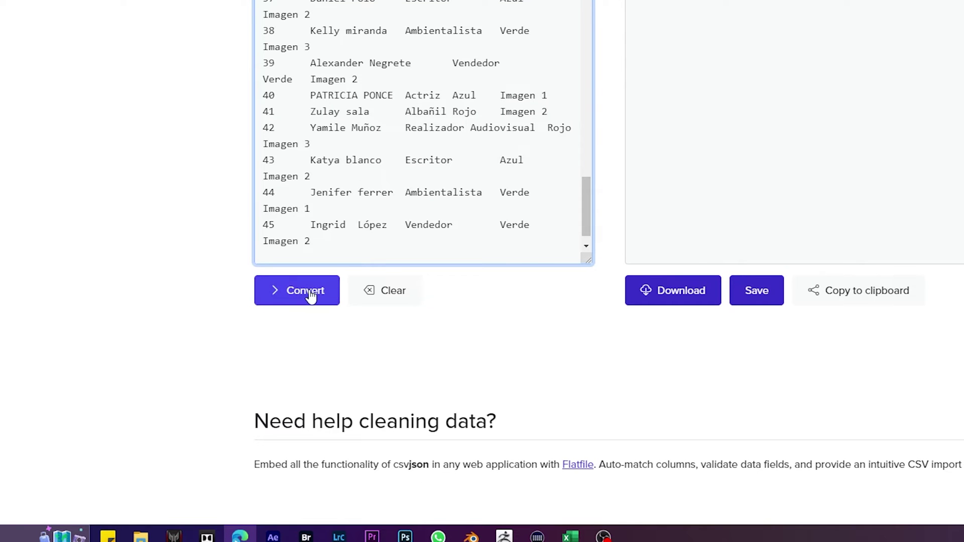
# Step: Convert the pasted table data to JSON and download the resulting file
pyautogui.click(312, 296)
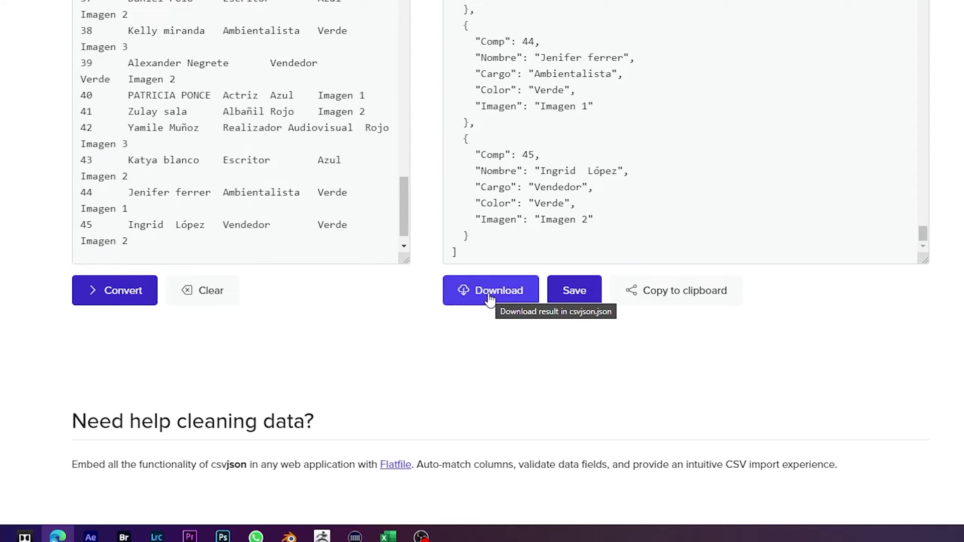
pyautogui.click(490, 299)
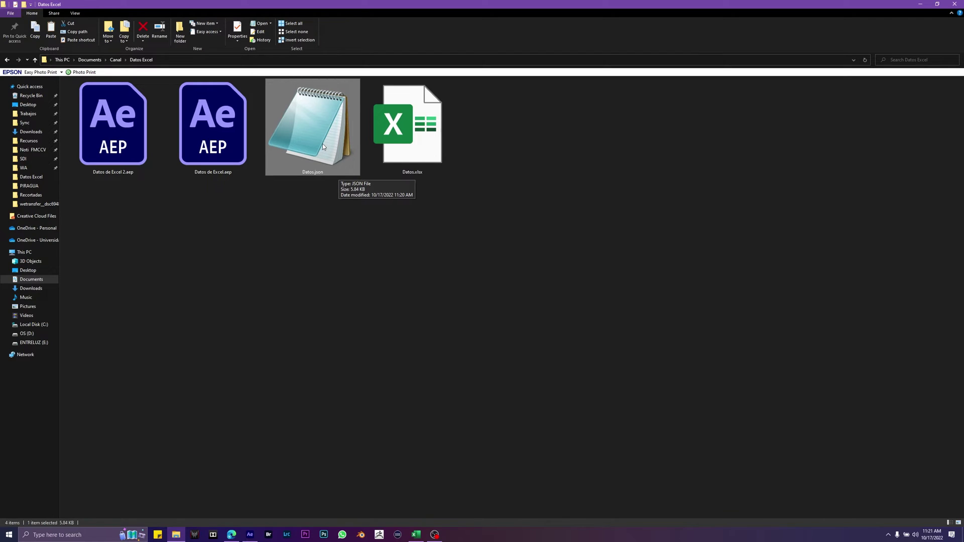
# Step: Import Datos.json from the Datos Excel folder into the After Effects project
pyautogui.moveTo(320, 130); pyautogui.dragTo(100, 32)
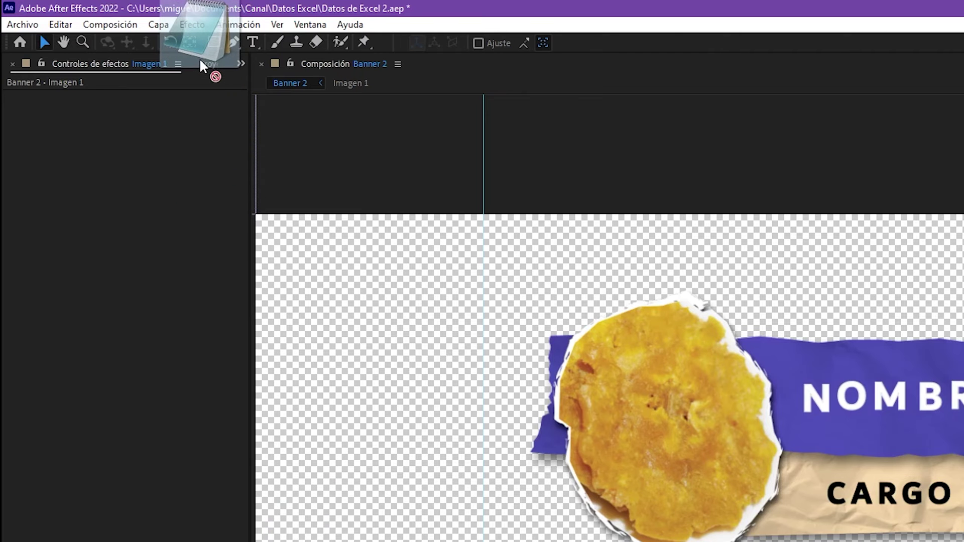
pyautogui.moveTo(200, 59); pyautogui.dragTo(114, 394)
# Step: Enable an expression on the source text of the Texto 1 layer and clear its default code
pyautogui.click(70, 441)
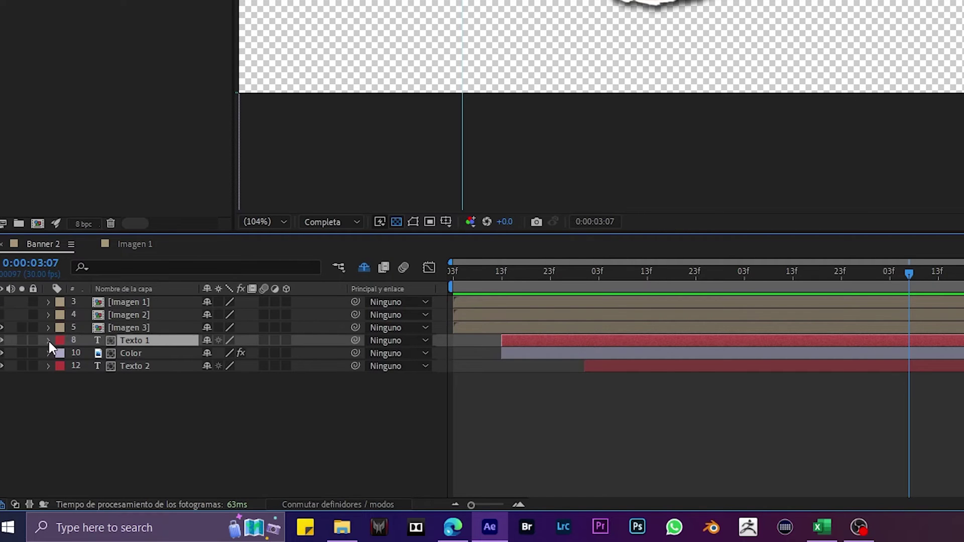
pyautogui.click(30, 441)
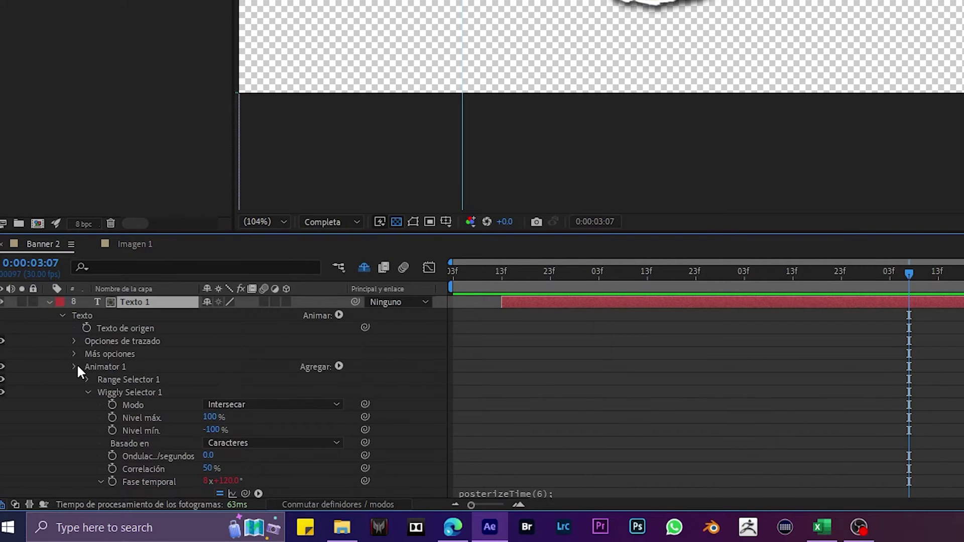
pyautogui.click(76, 366)
pyautogui.click(124, 366)
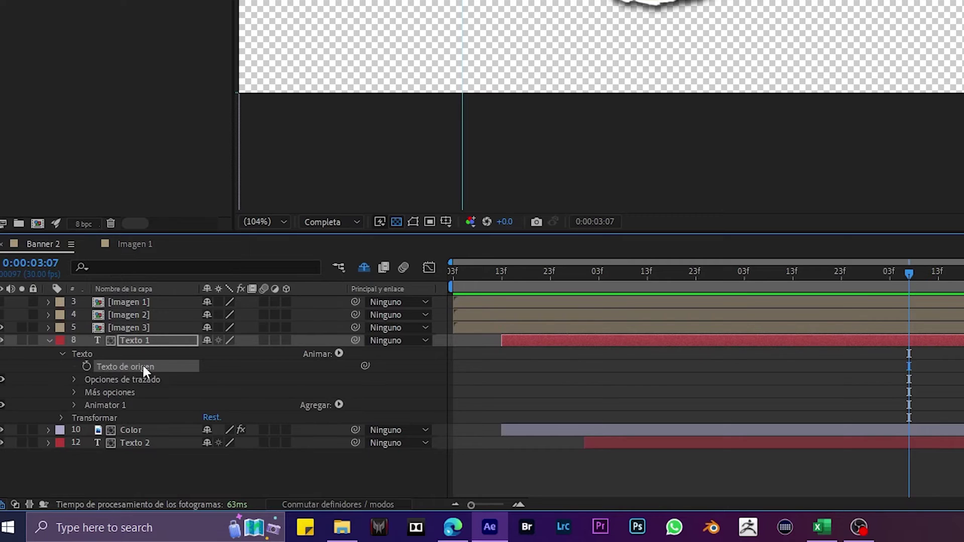
pyautogui.keyDown('alt'); pyautogui.click(86, 366); pyautogui.keyUp('alt')
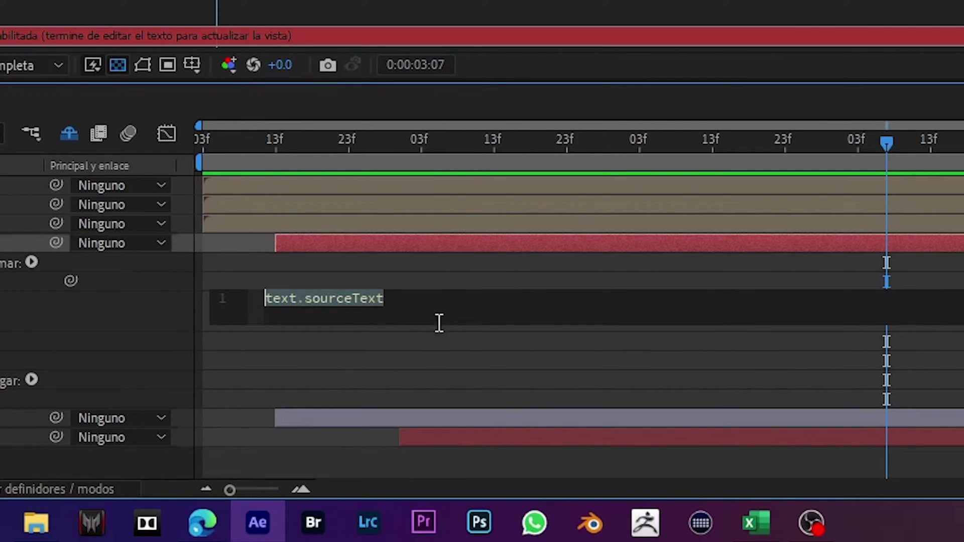
pyautogui.press('BackSpace')
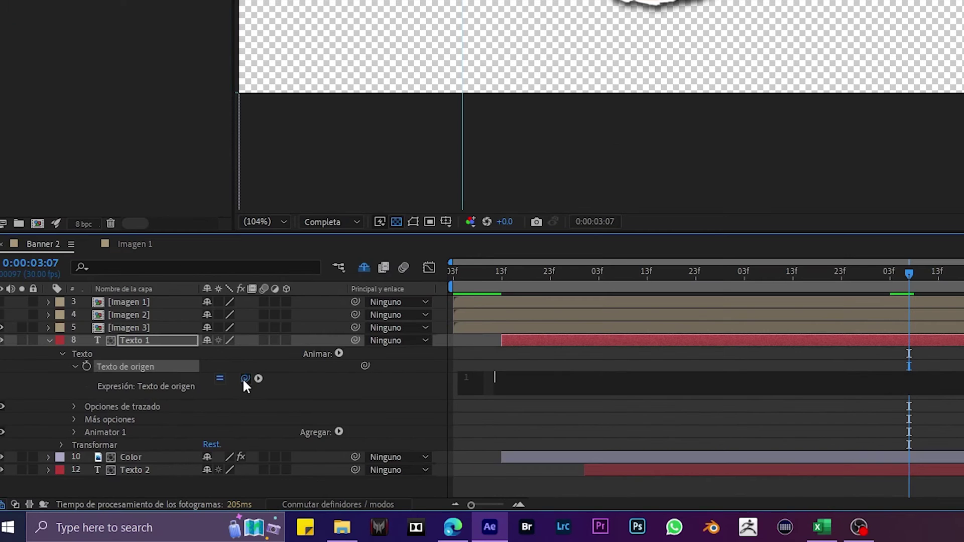
# Step: Link the Texto 1 expression to Datos.json and extend it to footage("Datos.json").sourceData[0]
pyautogui.moveTo(245, 378); pyautogui.dragTo(75, 242)
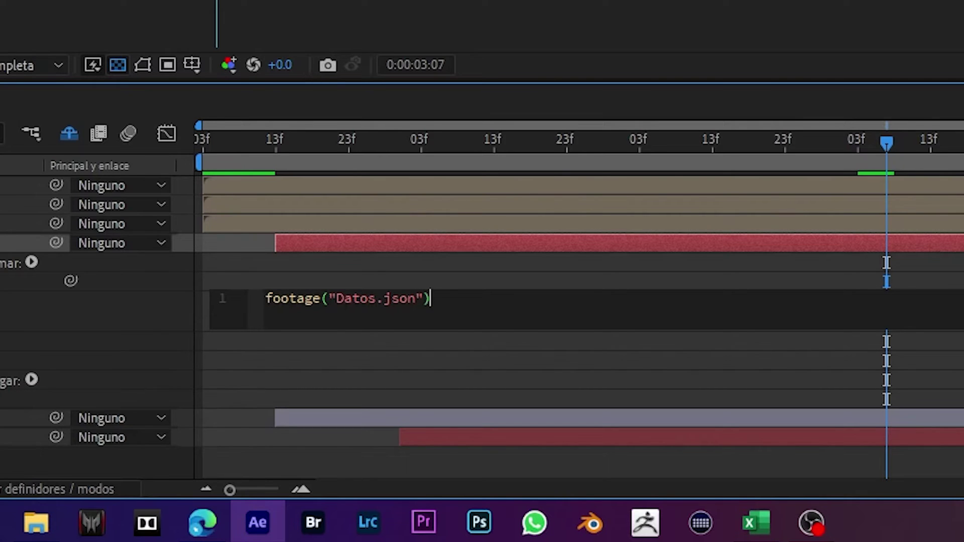
pyautogui.write('.s')
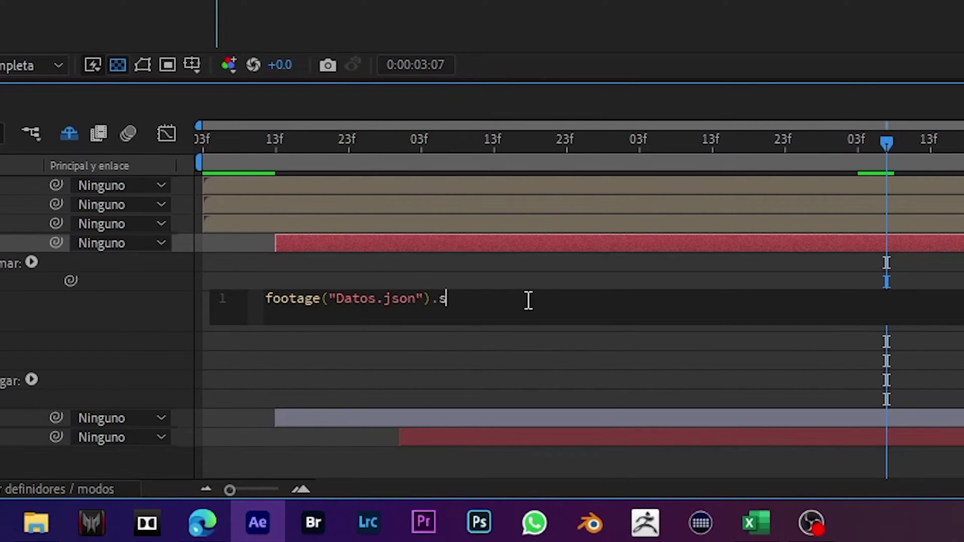
pyautogui.write('ourceData')
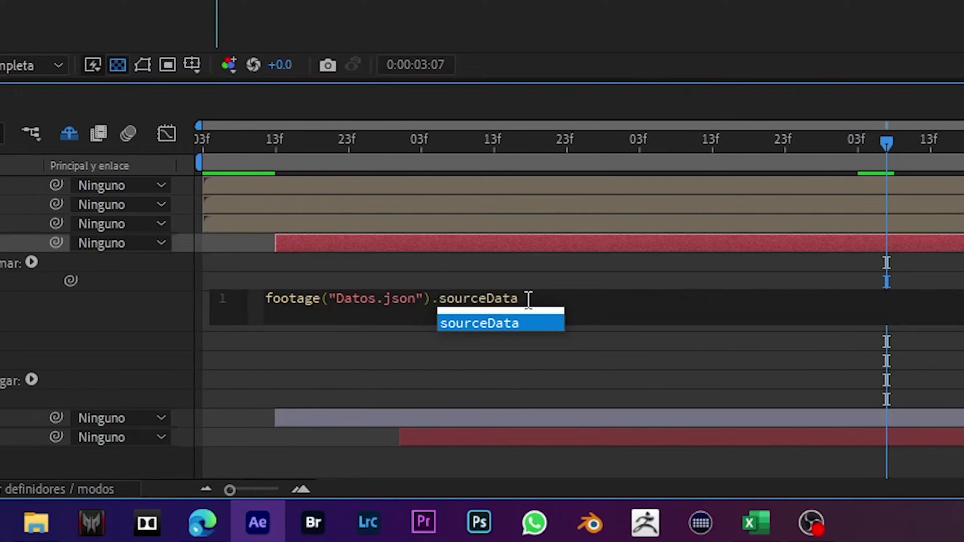
pyautogui.write('[')
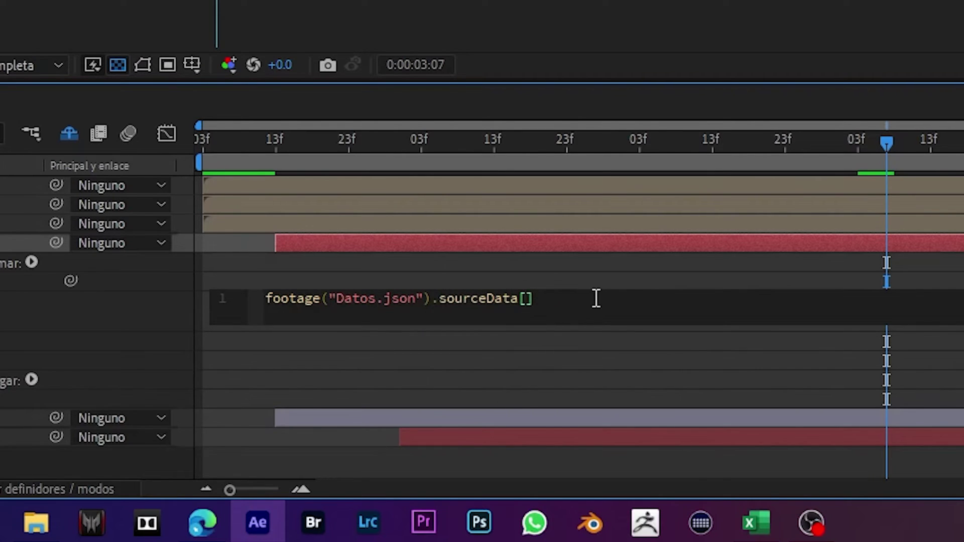
pyautogui.write('0')
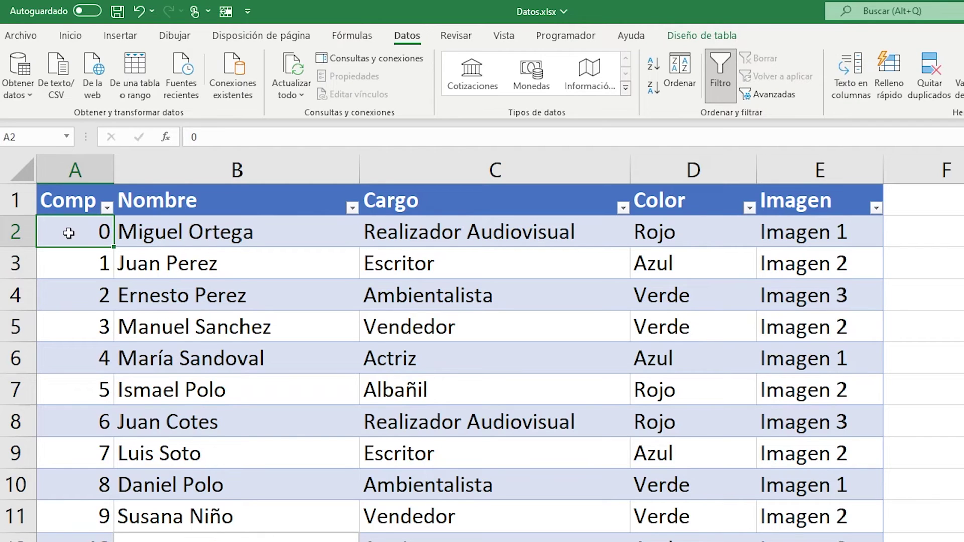
# Step: Switch to Excel and examine the row of record 0, including its Nombre and Cargo cells
pyautogui.click(9, 234)
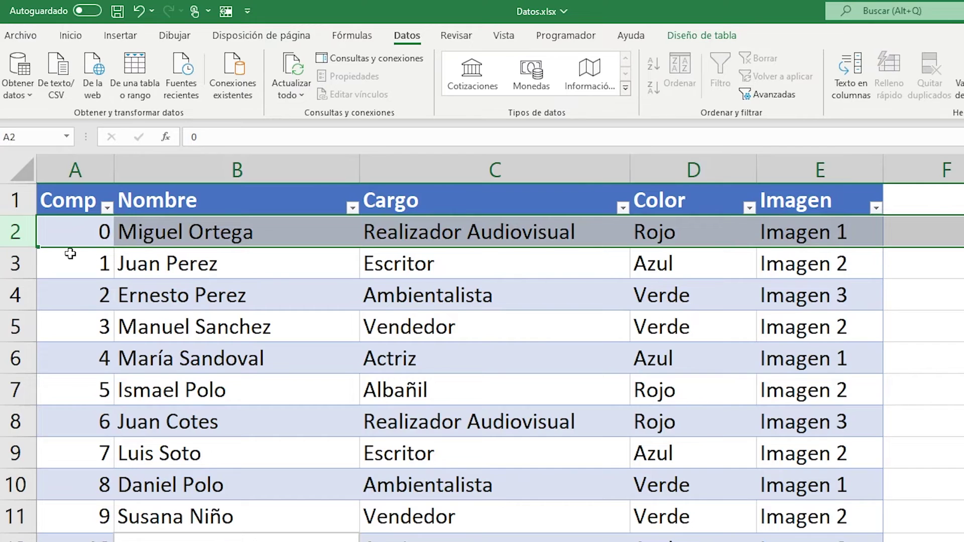
pyautogui.press('Right')
pyautogui.press('Right')
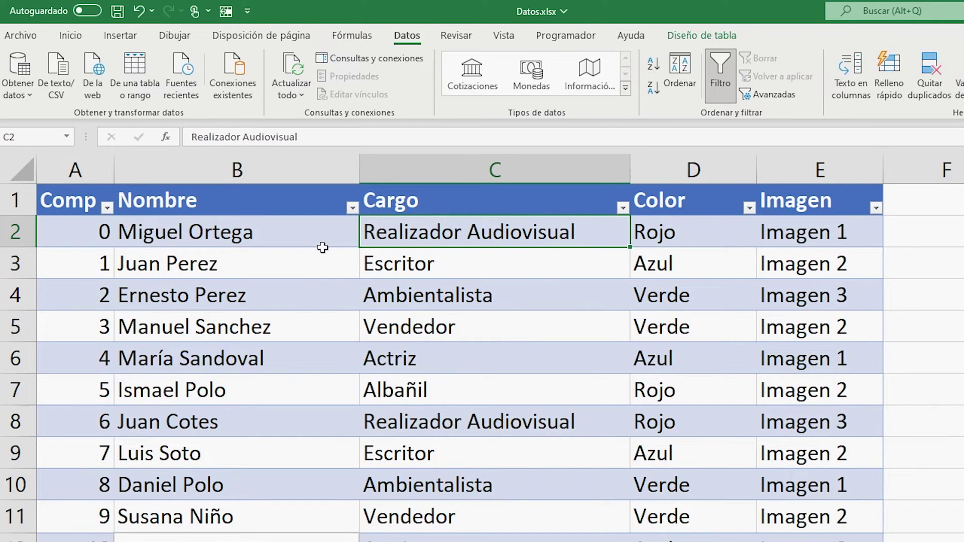
pyautogui.click(282, 230)
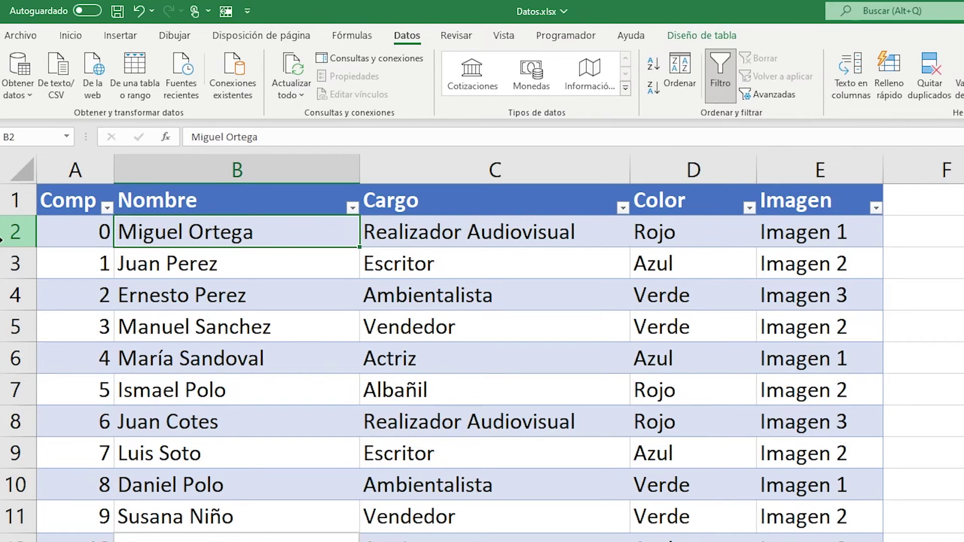
pyautogui.click(8, 243)
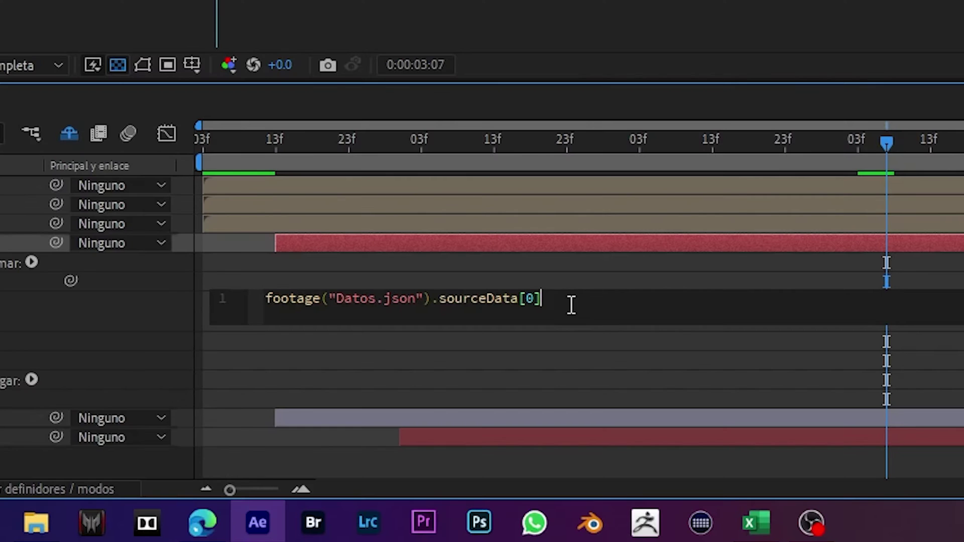
# Step: Return to After Effects and complete the Texto 1 expression with .Nombre, checking it against the Nombre column header in Excel
pyautogui.write('.')
pyautogui.write('Nombr')
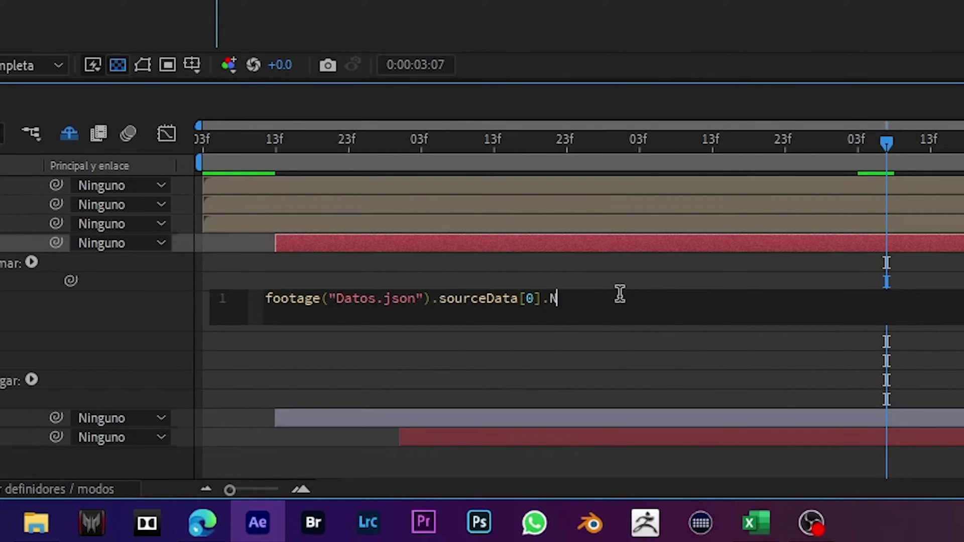
pyautogui.write('e')
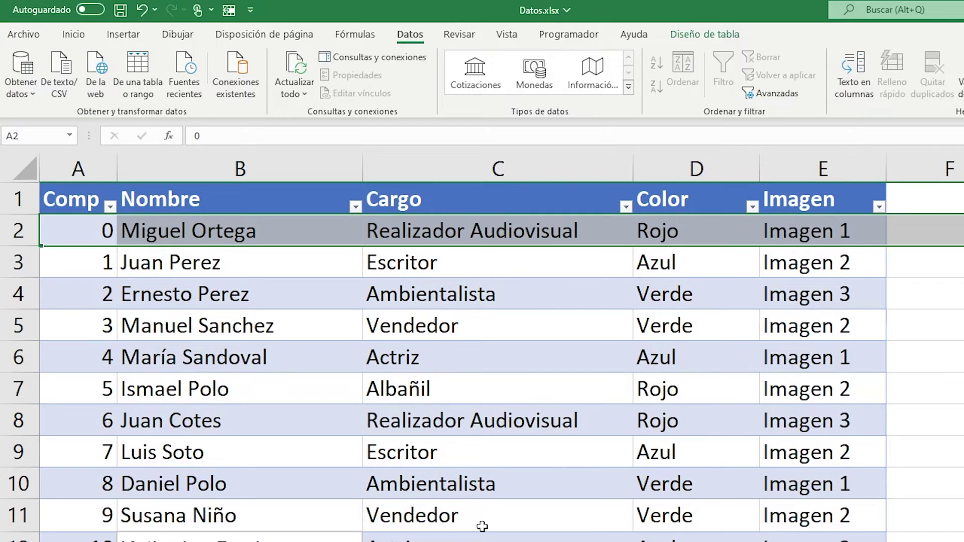
pyautogui.click(219, 203)
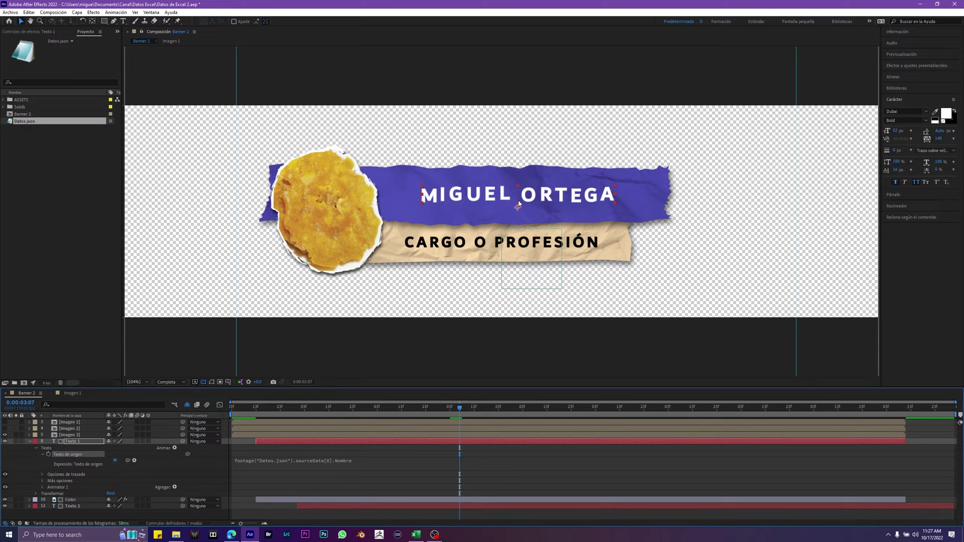
# Step: Set the record index in the Texto 1 expression to 1 and check the matching record in Excel
pyautogui.click(332, 462)
pyautogui.click(328, 461)
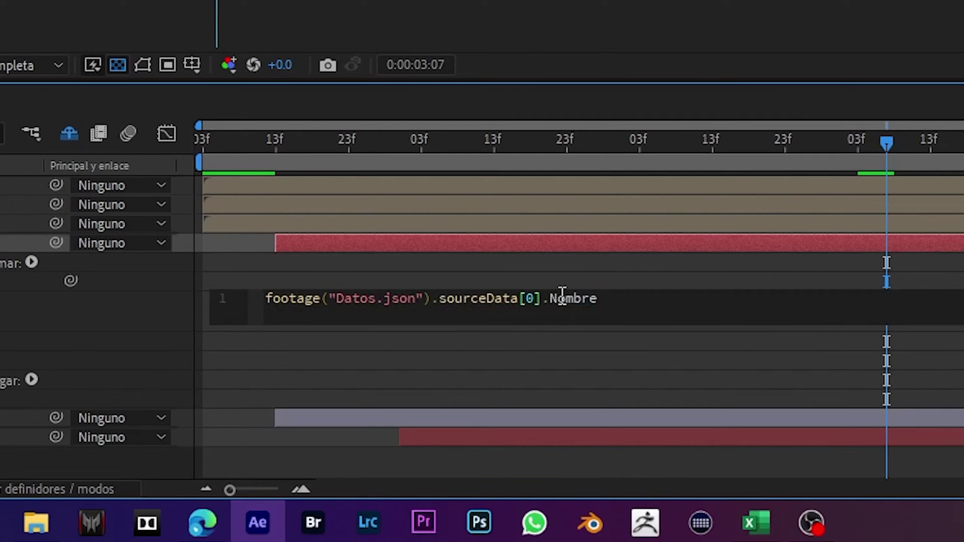
pyautogui.press('BackSpace')
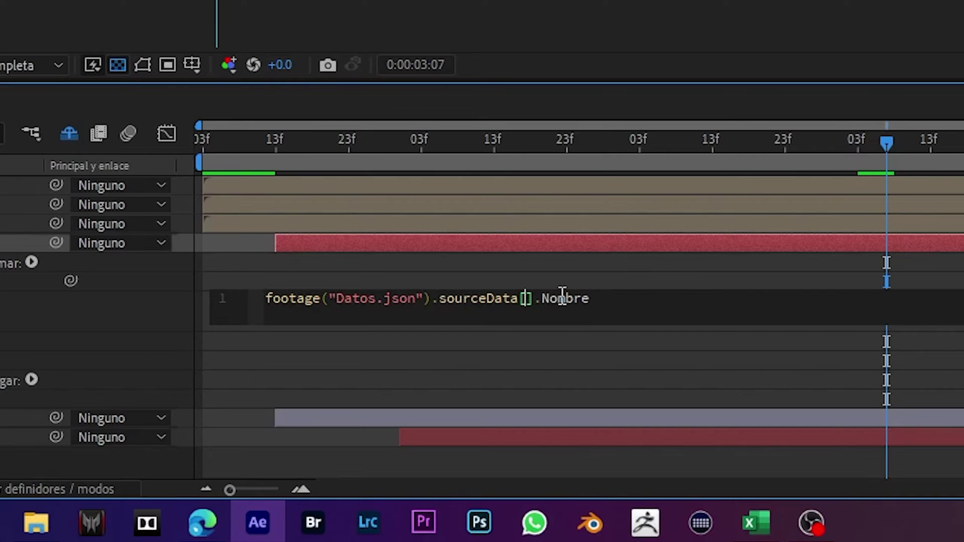
pyautogui.write('1')
pyautogui.click(382, 452)
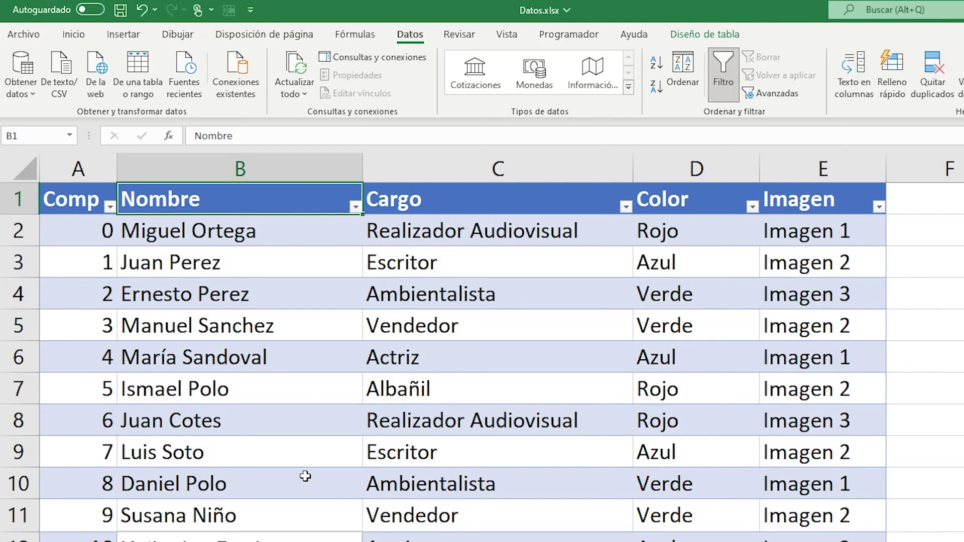
pyautogui.click(176, 269)
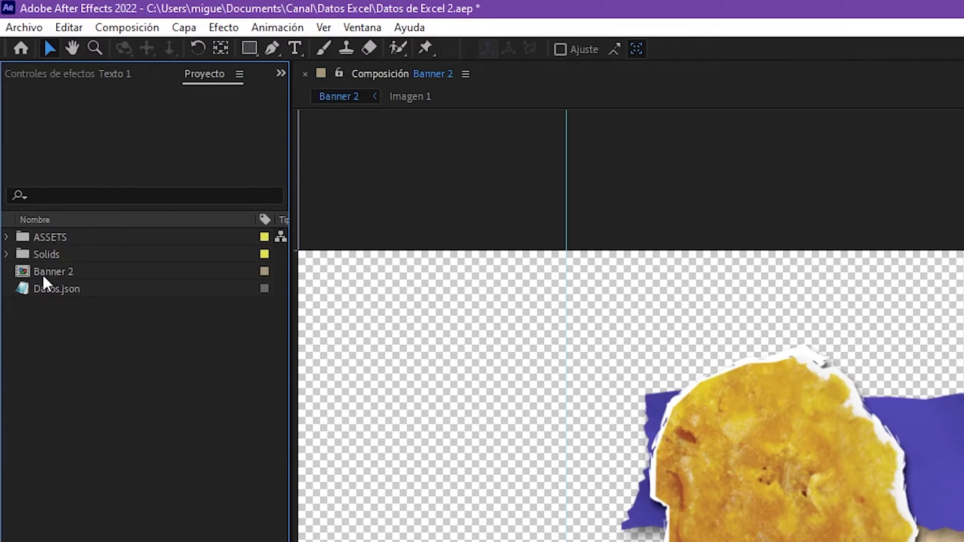
# Step: Rename the Banner 2 composition in the After Effects project as 0
pyautogui.click(42, 274)
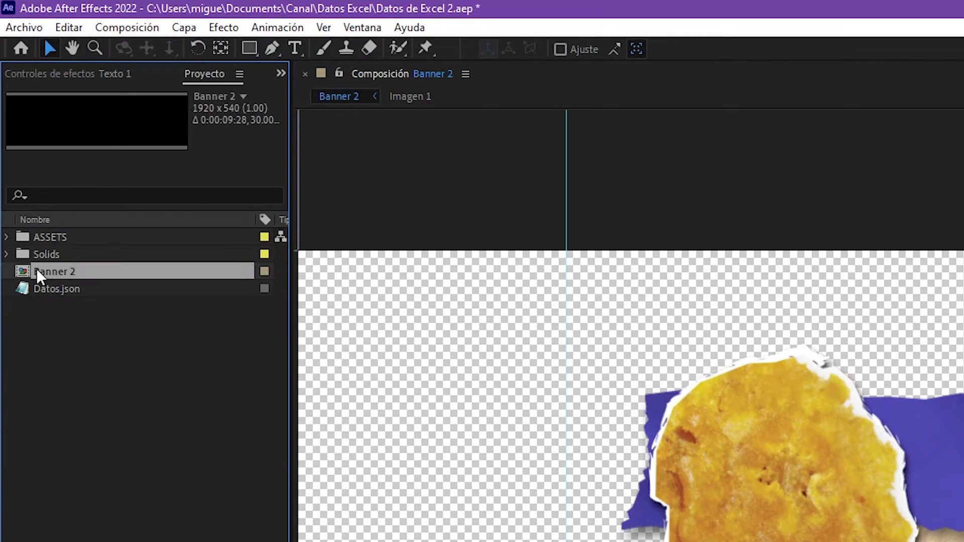
pyautogui.press('Return')
pyautogui.write('0')
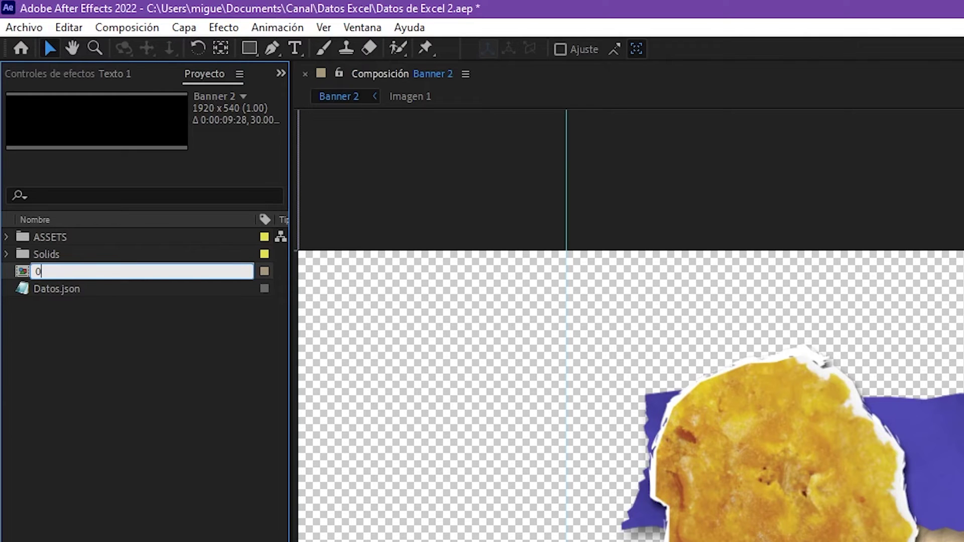
pyautogui.press('Return')
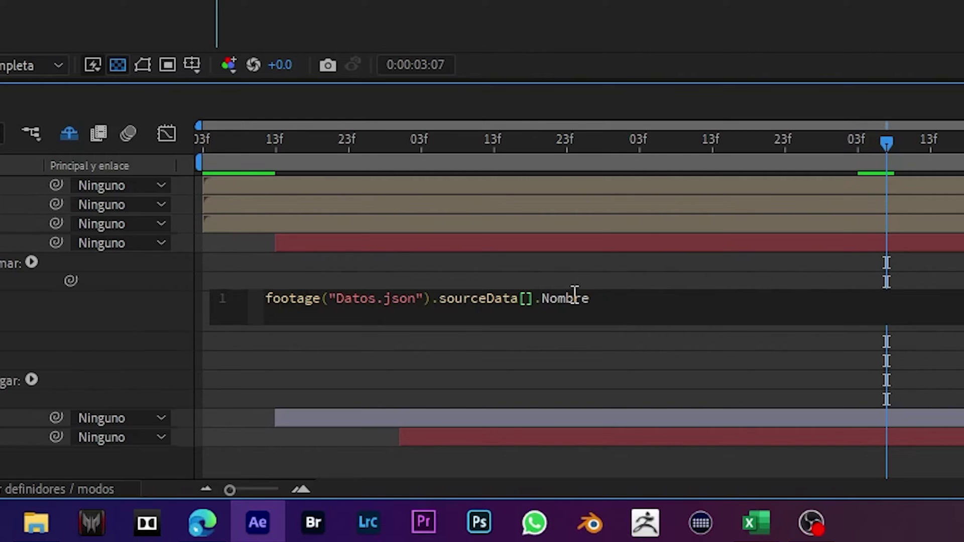
# Step: Make the record index in the Texto 1 expression thisComp.name, giving footage("Datos.json").sourceData[thisComp.name].Nombre
pyautogui.write('thisCo')
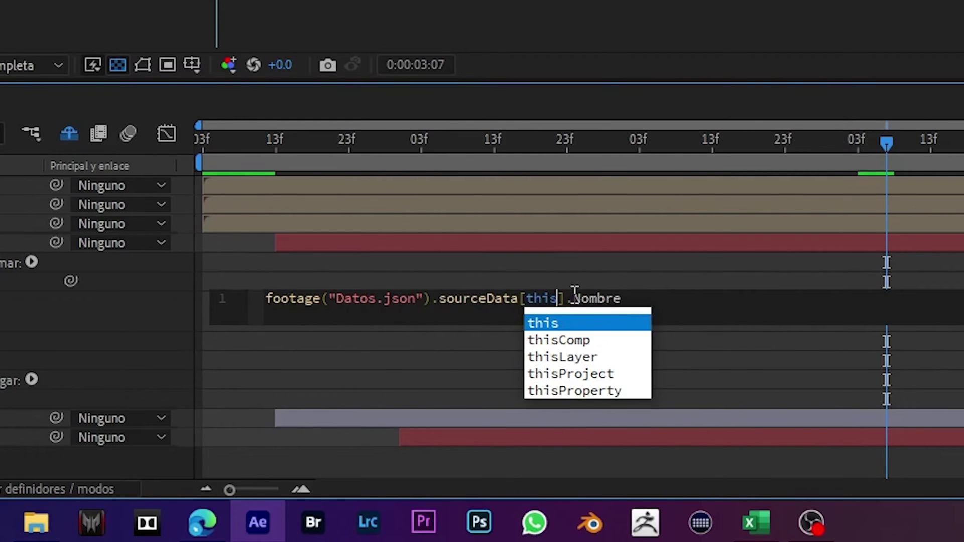
pyautogui.write('mp.name')
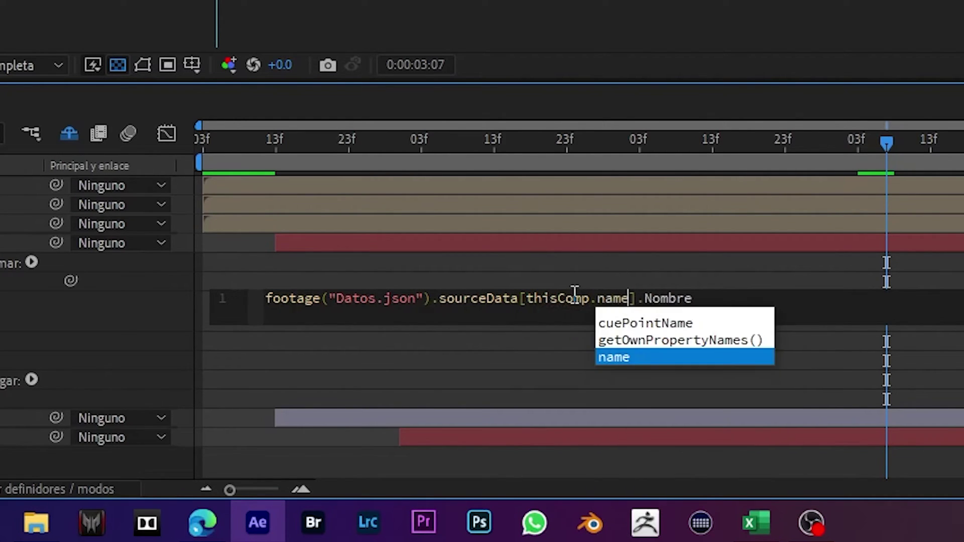
pyautogui.moveTo(526, 299); pyautogui.dragTo(629, 299)
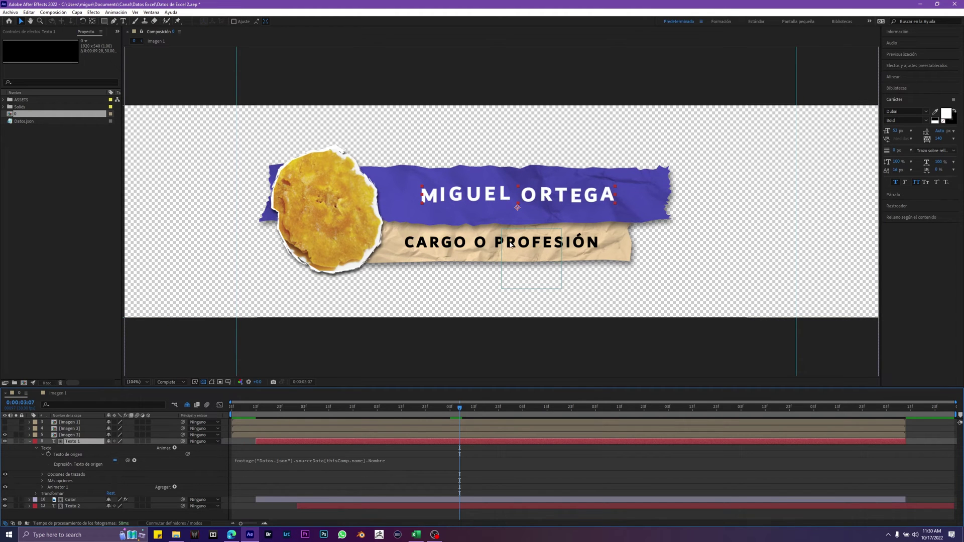
pyautogui.click(509, 209)
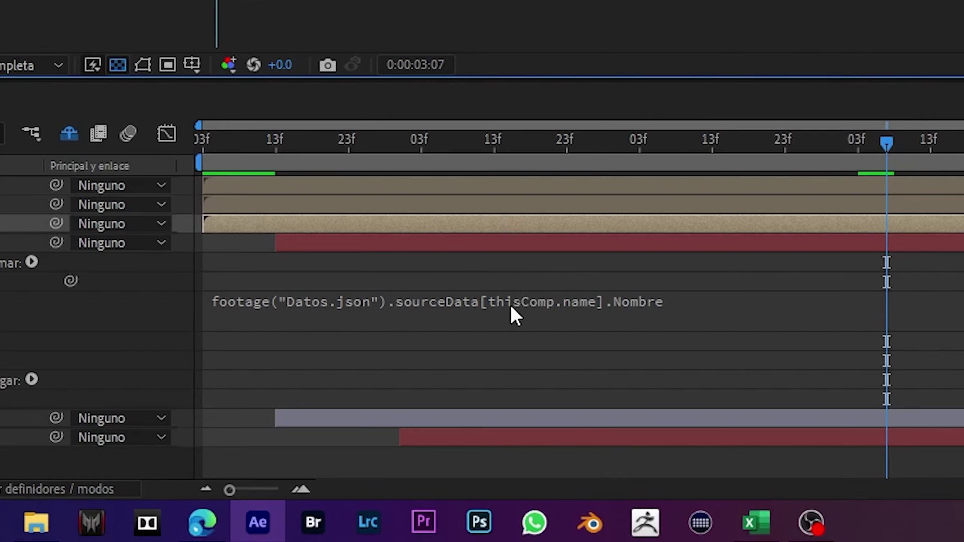
# Step: Copy the Texto 1 expression and paste it as the source text expression of the Texto 2 layer
pyautogui.click(334, 461)
pyautogui.click(483, 353)
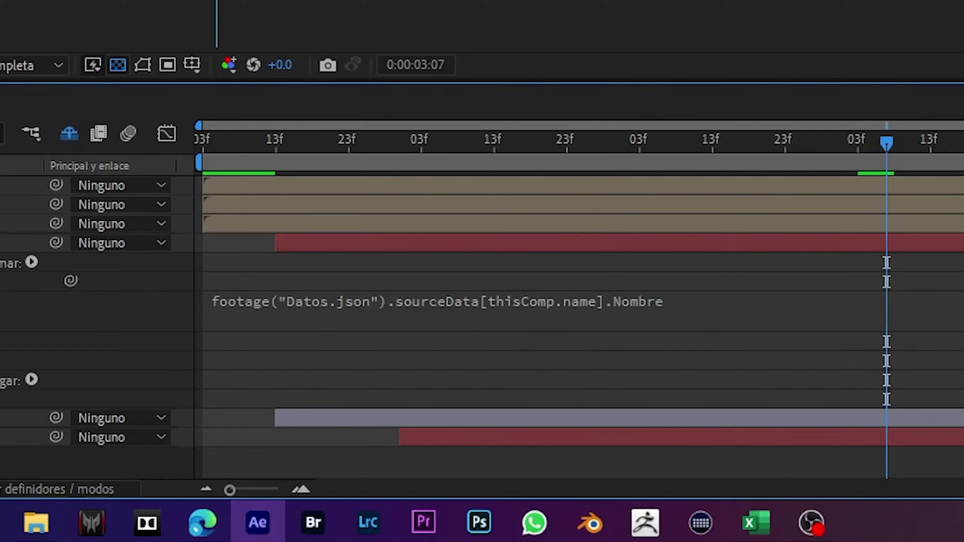
pyautogui.click(68, 351)
pyautogui.scroll(-3, 86, 343)
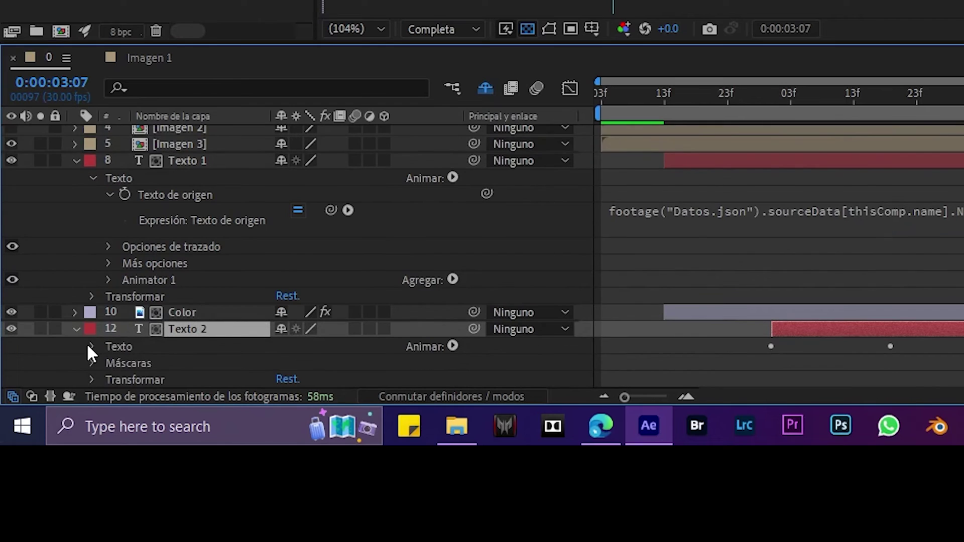
pyautogui.keyDown('alt'); pyautogui.click(132, 330); pyautogui.keyUp('alt')
pyautogui.hotkey('ctrl', 'v')
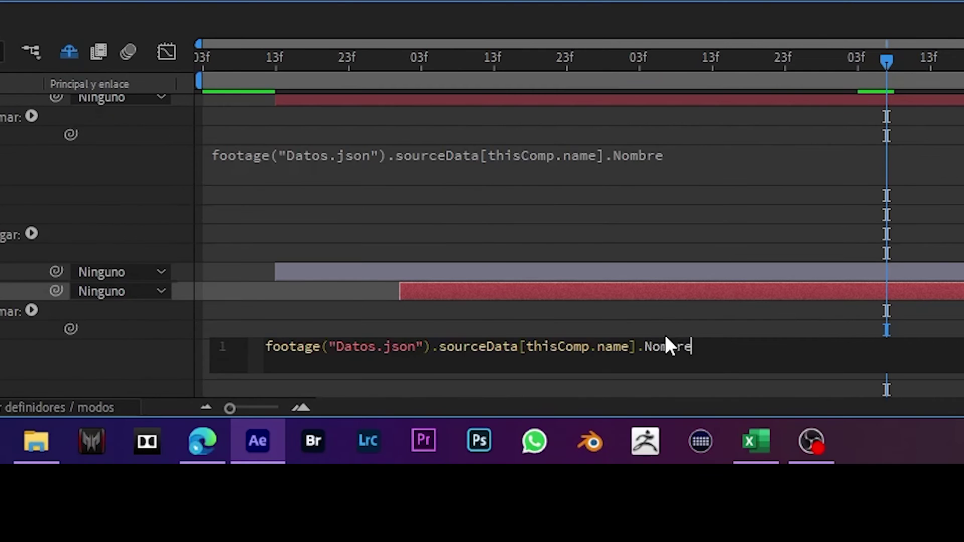
# Step: Replace Nombre with Cargo at the end of the Texto 2 expression
pyautogui.press('BackSpace')
pyautogui.press('BackSpace')
pyautogui.press('BackSpace')
pyautogui.press('BackSpace')
pyautogui.press('BackSpace')
pyautogui.press('BackSpace')
pyautogui.write('Cargo')
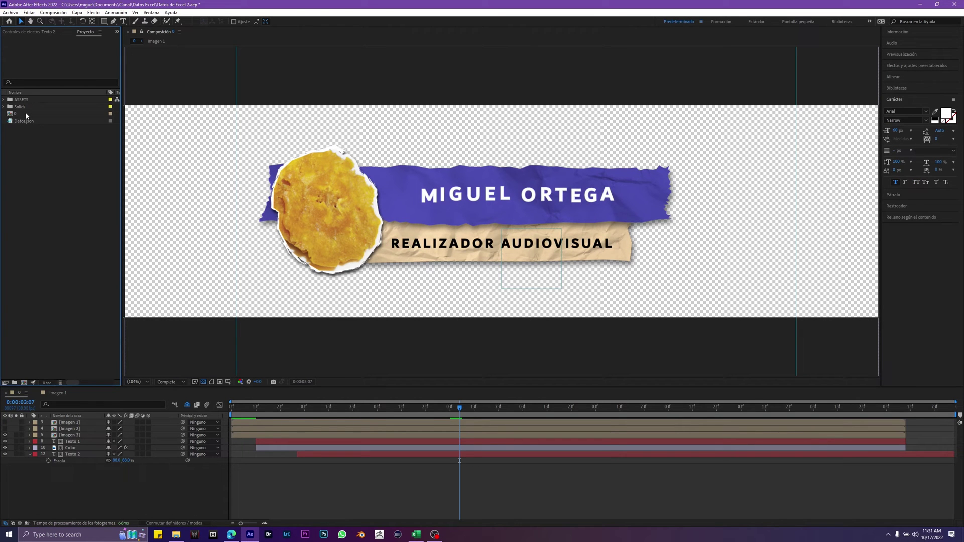
# Step: Check the records in the Excel table, duplicate composition 0 in After Effects, and rename the copy as 1
pyautogui.click(416, 534)
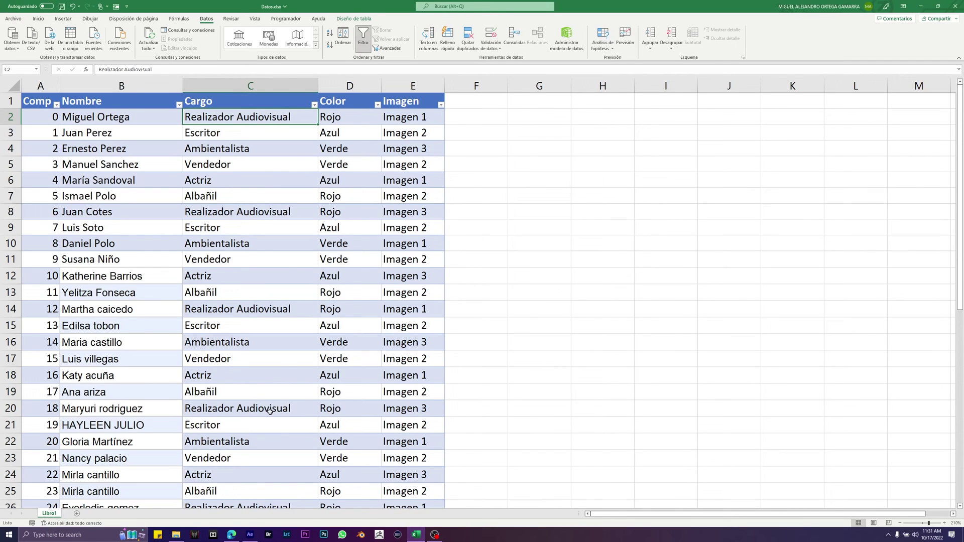
pyautogui.click(249, 534)
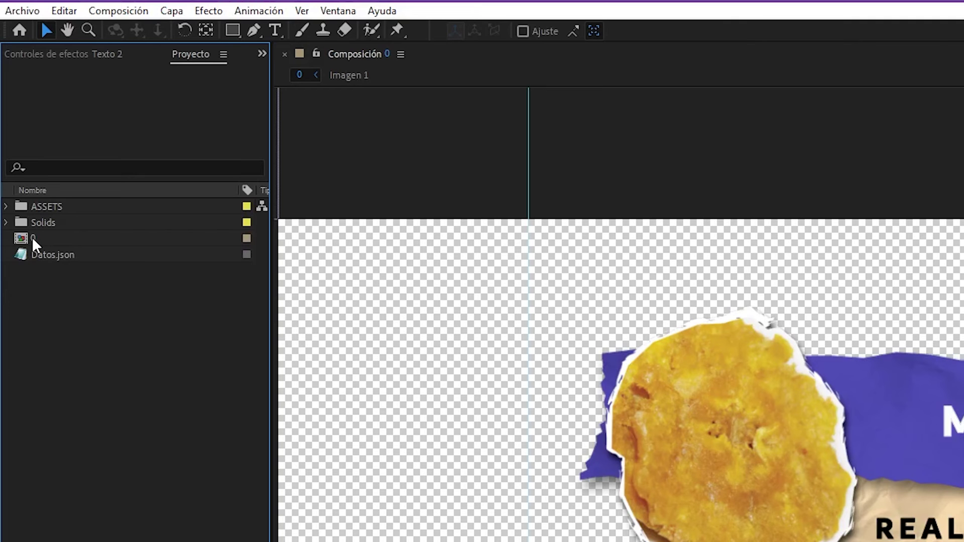
pyautogui.click(13, 110)
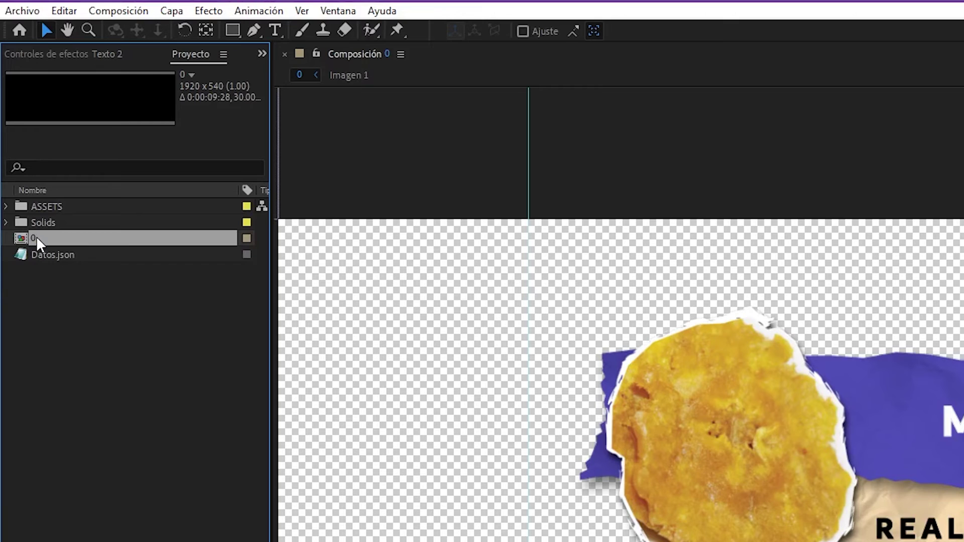
pyautogui.hotkey('ctrl', 'd')
pyautogui.press('Return')
pyautogui.write('1')
pyautogui.press('Return')
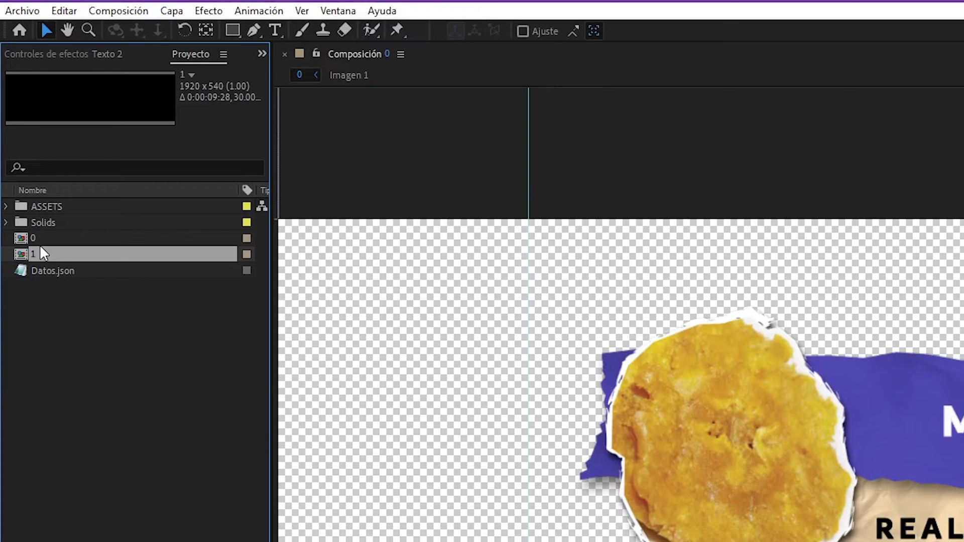
# Step: Duplicate composition 1 repeatedly until the numbered copies reach 45, one for each Excel record
pyautogui.hotkey('ctrl', 'd')
pyautogui.hotkey('ctrl', 'd')
pyautogui.hotkey('ctrl', 'd')
pyautogui.hotkey('ctrl', 'd')
pyautogui.hotkey('ctrl', 'd')
pyautogui.hotkey('ctrl', 'd')
pyautogui.hotkey('ctrl', 'd')
pyautogui.hotkey('ctrl', 'd')
pyautogui.hotkey('ctrl', 'd')
pyautogui.hotkey('ctrl', 'd')
pyautogui.hotkey('ctrl', 'd')
pyautogui.hotkey('ctrl', 'd')
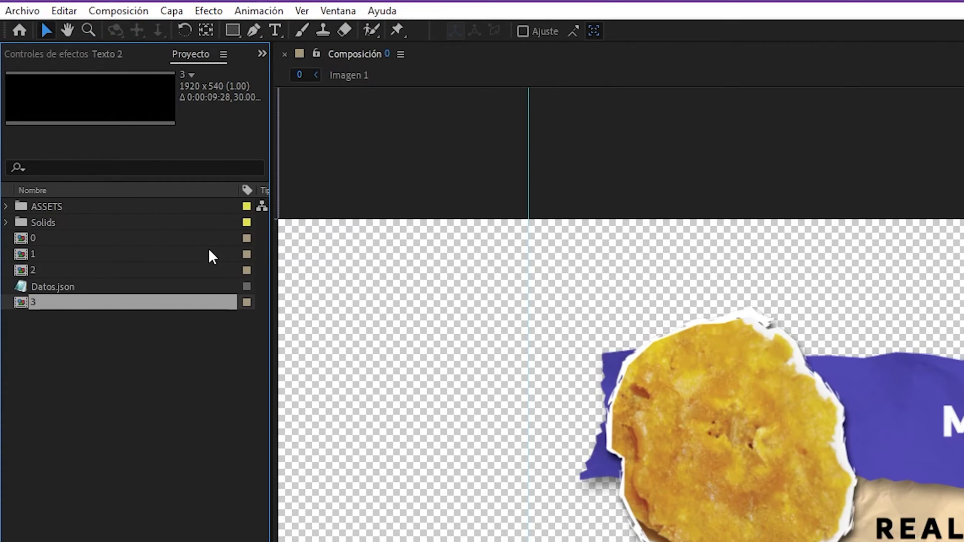
pyautogui.hotkey('ctrl', 'd')
pyautogui.hotkey('ctrl', 'd')
pyautogui.hotkey('ctrl', 'd')
pyautogui.hotkey('ctrl', 'd')
pyautogui.hotkey('ctrl', 'd')
pyautogui.hotkey('ctrl', 'd')
pyautogui.hotkey('ctrl', 'd')
pyautogui.hotkey('ctrl', 'd')
pyautogui.hotkey('ctrl', 'd')
pyautogui.hotkey('ctrl', 'd')
pyautogui.hotkey('ctrl', 'd')
pyautogui.hotkey('ctrl', 'd')
pyautogui.hotkey('ctrl', 'd')
pyautogui.hotkey('ctrl', 'd')
pyautogui.hotkey('ctrl', 'd')
pyautogui.hotkey('ctrl', 'd')
pyautogui.hotkey('ctrl', 'd')
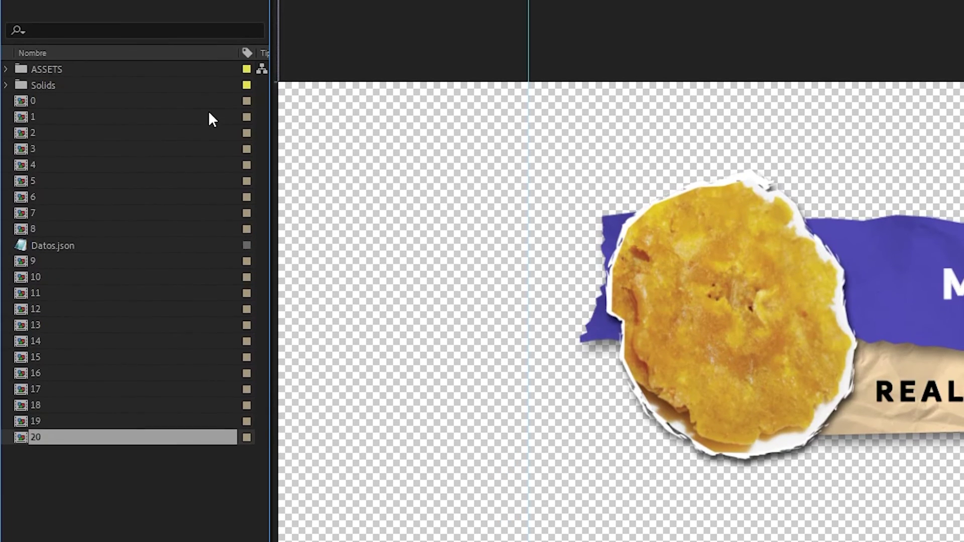
pyautogui.hotkey('ctrl', 'd')
pyautogui.hotkey('ctrl', 'd')
pyautogui.hotkey('ctrl', 'd')
pyautogui.hotkey('ctrl', 'd')
pyautogui.hotkey('ctrl', 'd')
pyautogui.hotkey('ctrl', 'd')
pyautogui.hotkey('ctrl', 'd')
pyautogui.hotkey('ctrl', 'd')
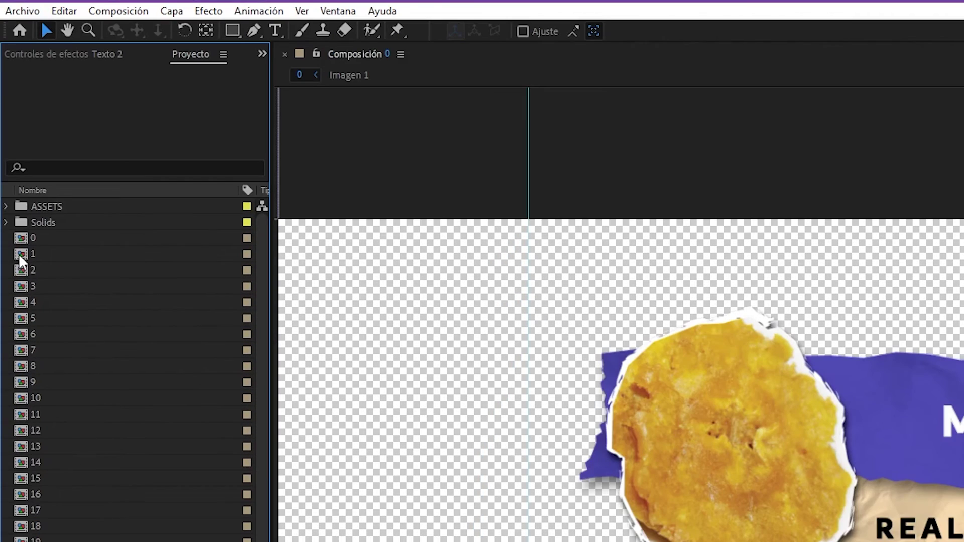
# Step: Open compositions 1 and 20 and compare their name and job title texts with the matching Excel records
pyautogui.doubleClick(19, 253)
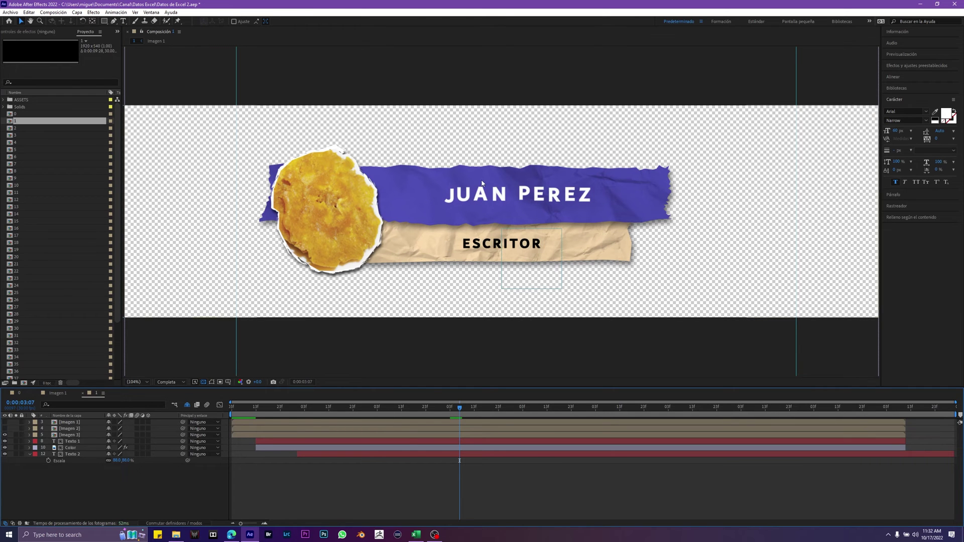
pyautogui.click(415, 534)
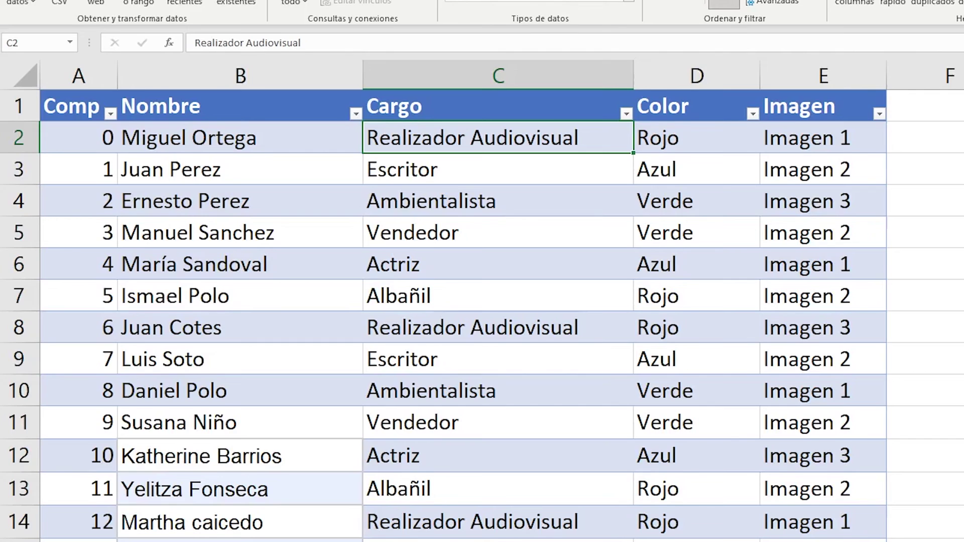
pyautogui.click(160, 179)
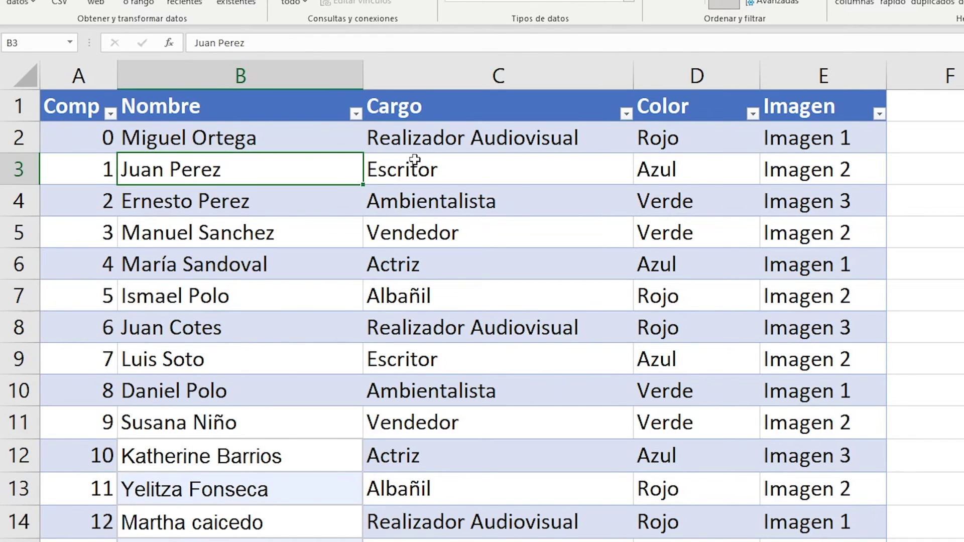
pyautogui.click(435, 172)
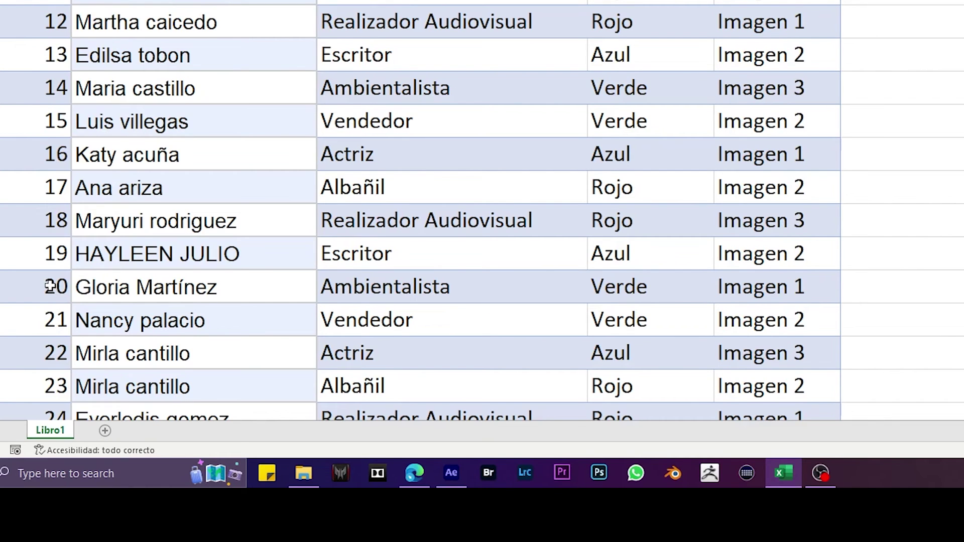
pyautogui.click(50, 290)
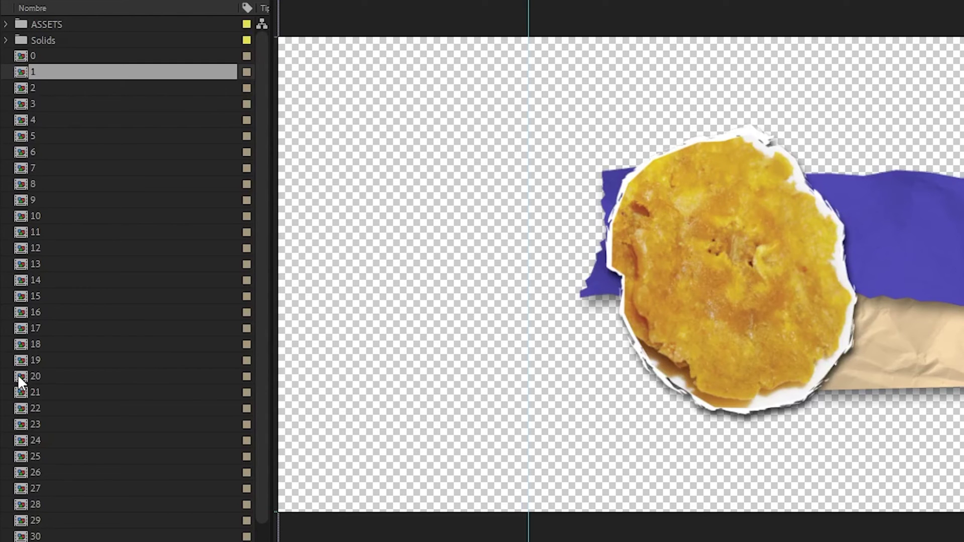
pyautogui.click(18, 375)
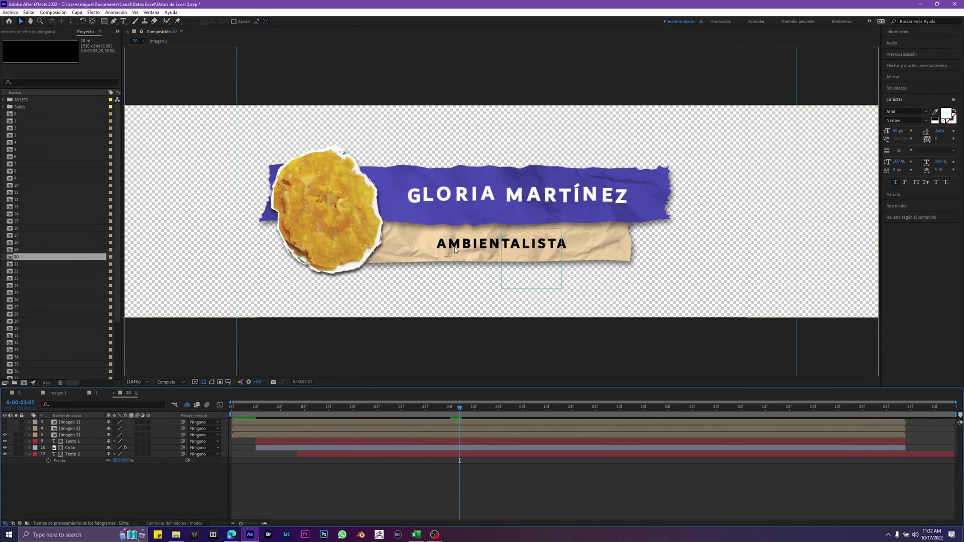
# Step: Find record 40 in the Excel table, highlight its row, and open composition 40 in After Effects to compare
pyautogui.click(415, 534)
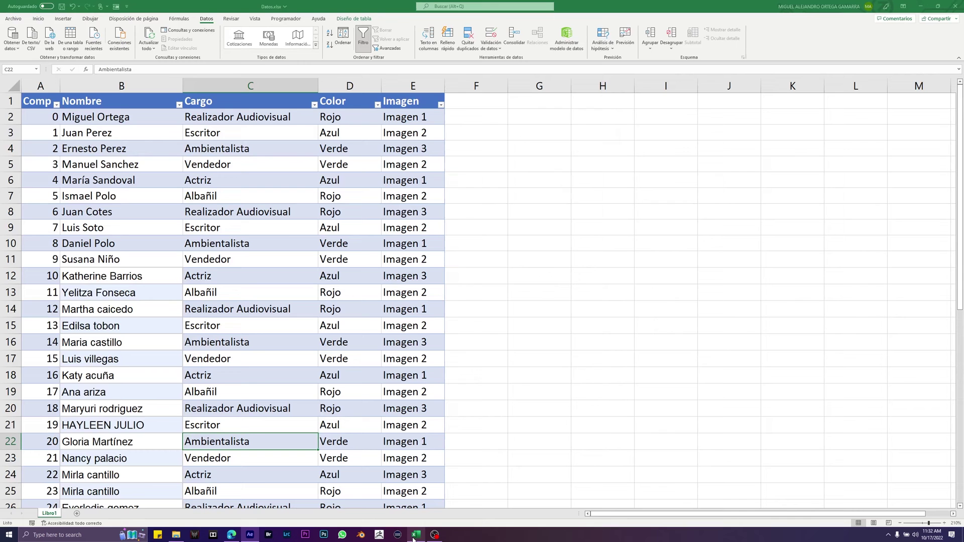
pyautogui.scroll(-5, 176, 444)
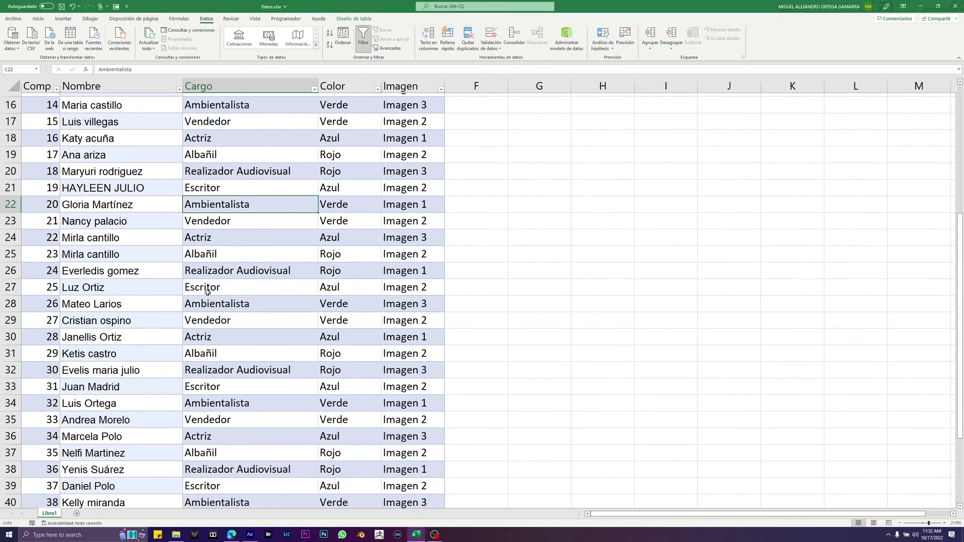
pyautogui.scroll(-3, 189, 356)
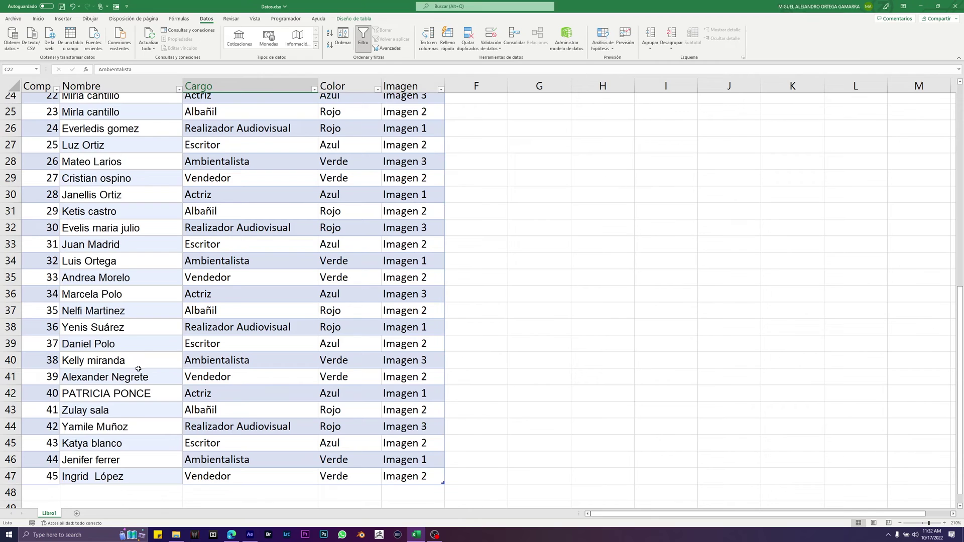
pyautogui.click(108, 394)
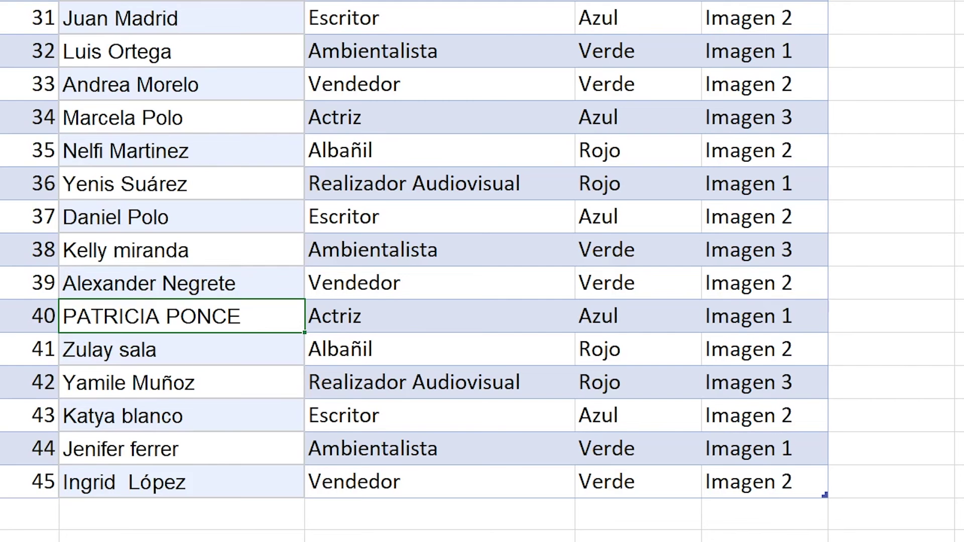
pyautogui.hotkey('shift', 'space')
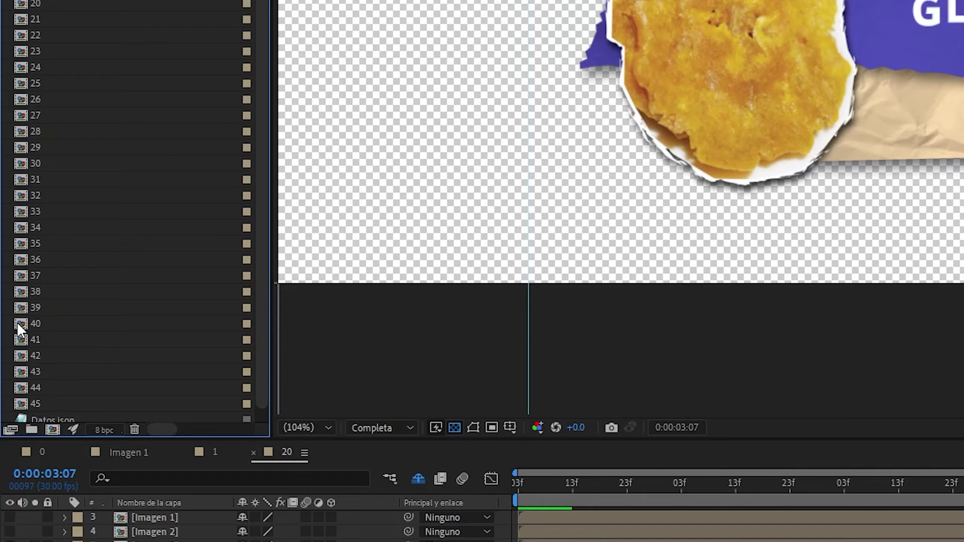
pyautogui.doubleClick(17, 321)
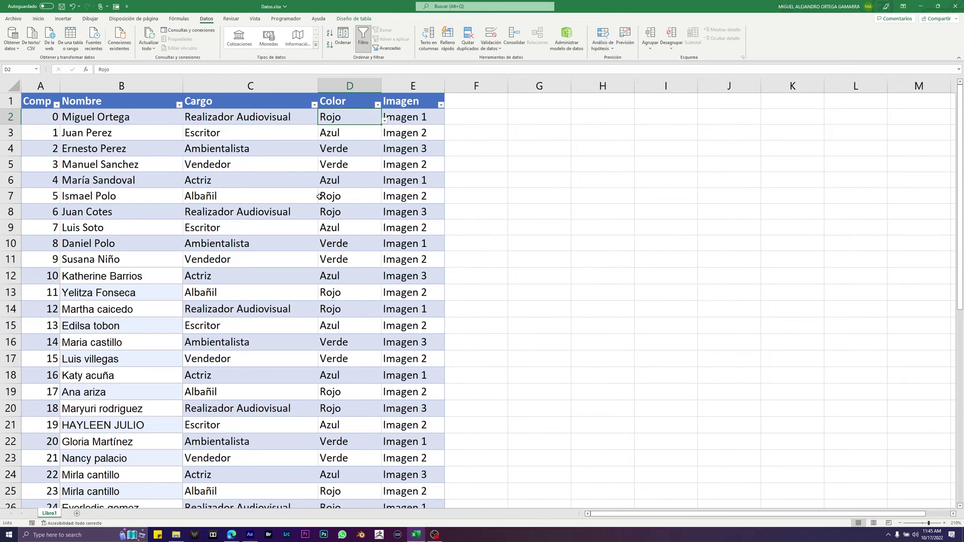
# Step: Review the Color column in Excel and the Imagen 1 layer's if/else opacity expression in composition 0
pyautogui.click(347, 85)
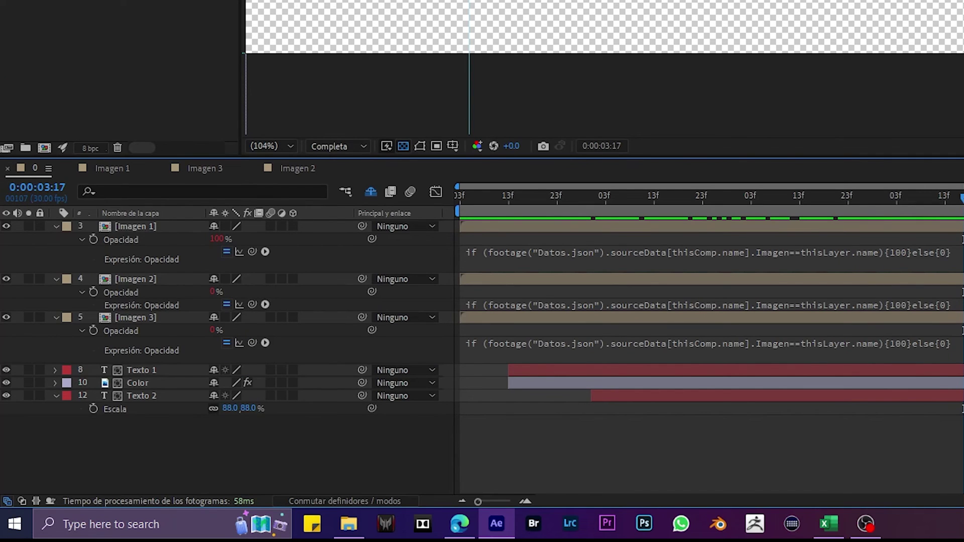
pyautogui.click(774, 263)
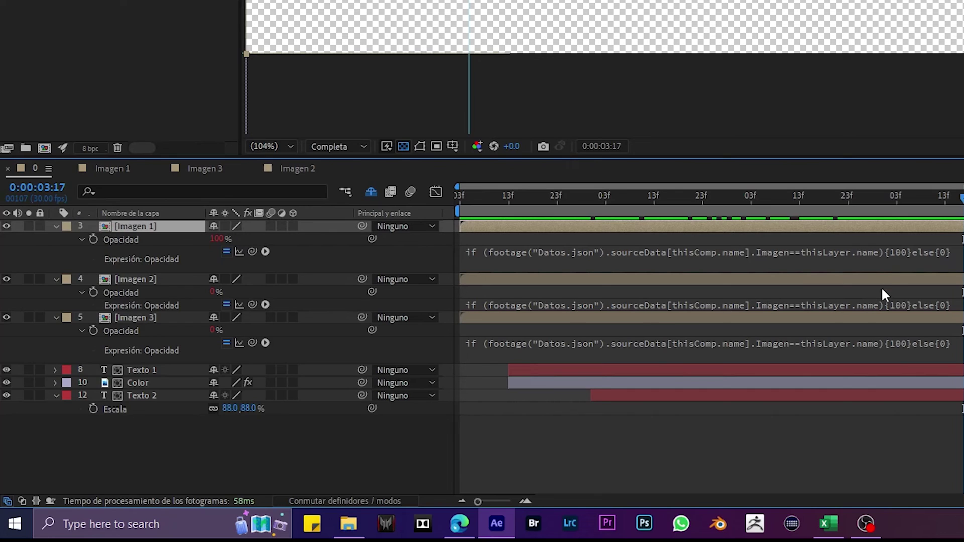
pyautogui.click(898, 257)
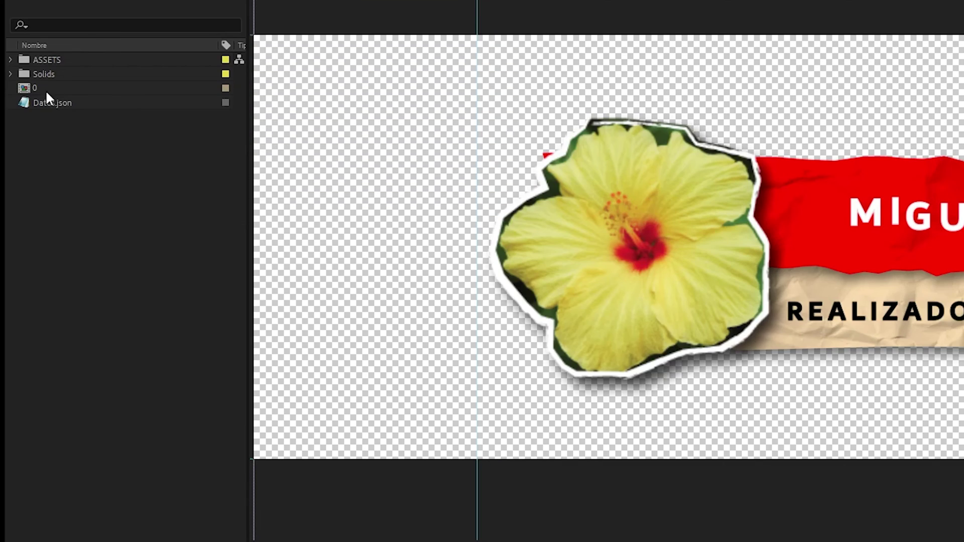
# Step: Duplicate composition 0, rename the copy as 1, and keep duplicating it until the numbered compositions reach 45
pyautogui.click(41, 87)
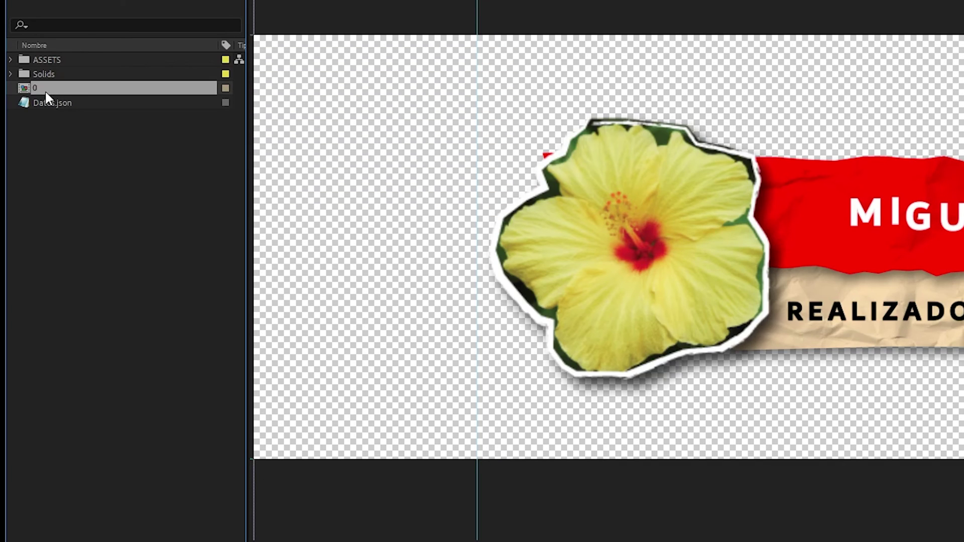
pyautogui.hotkey('ctrl', 'd')
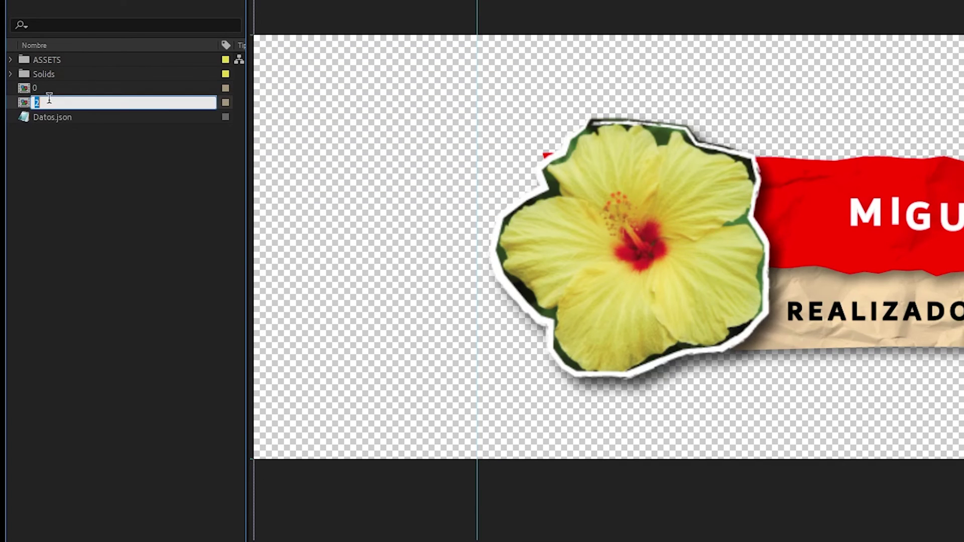
pyautogui.hotkey('ctrl', 'd')
pyautogui.hotkey('ctrl', 'd')
pyautogui.hotkey('ctrl', 'd')
pyautogui.hotkey('ctrl', 'd')
pyautogui.hotkey('ctrl', 'd')
pyautogui.hotkey('ctrl', 'd')
pyautogui.hotkey('ctrl', 'd')
pyautogui.hotkey('ctrl', 'd')
pyautogui.hotkey('ctrl', 'd')
pyautogui.hotkey('ctrl', 'd')
pyautogui.hotkey('ctrl', 'd')
pyautogui.hotkey('ctrl', 'd')
pyautogui.hotkey('ctrl', 'd')
pyautogui.hotkey('ctrl', 'd')
pyautogui.hotkey('ctrl', 'd')
pyautogui.hotkey('ctrl', 'd')
pyautogui.hotkey('ctrl', 'd')
pyautogui.hotkey('ctrl', 'd')
pyautogui.hotkey('ctrl', 'd')
pyautogui.hotkey('ctrl', 'd')
pyautogui.hotkey('ctrl', 'd')
pyautogui.hotkey('ctrl', 'd')
pyautogui.hotkey('ctrl', 'd')
pyautogui.hotkey('ctrl', 'd')
pyautogui.hotkey('ctrl', 'd')
pyautogui.hotkey('ctrl', 'd')
pyautogui.hotkey('ctrl', 'd')
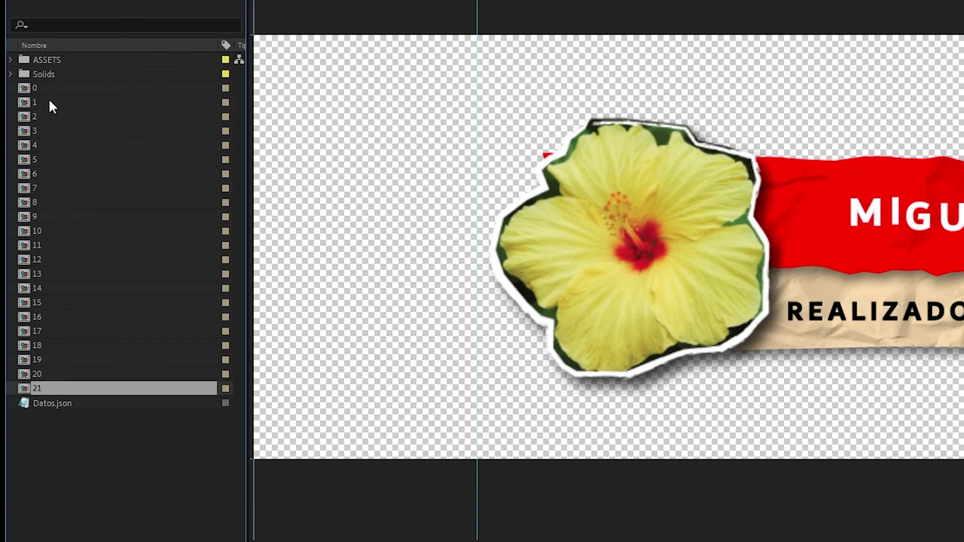
pyautogui.hotkey('ctrl', 'd')
pyautogui.hotkey('ctrl', 'd')
pyautogui.hotkey('ctrl', 'd')
pyautogui.hotkey('ctrl', 'd')
pyautogui.hotkey('ctrl', 'd')
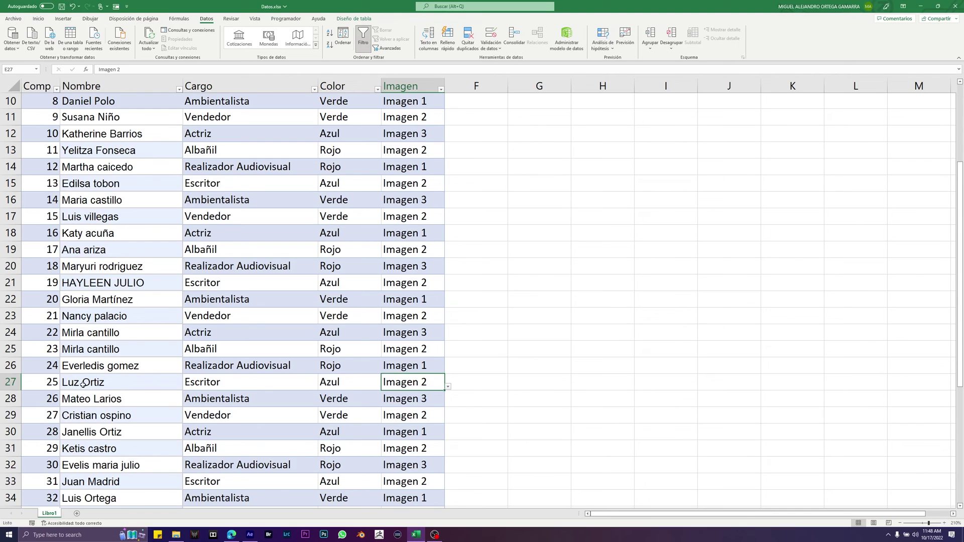
# Step: Highlight the row of record 25 in Excel and open composition 25 in After Effects to compare
pyautogui.click(37, 386)
pyautogui.click(7, 382)
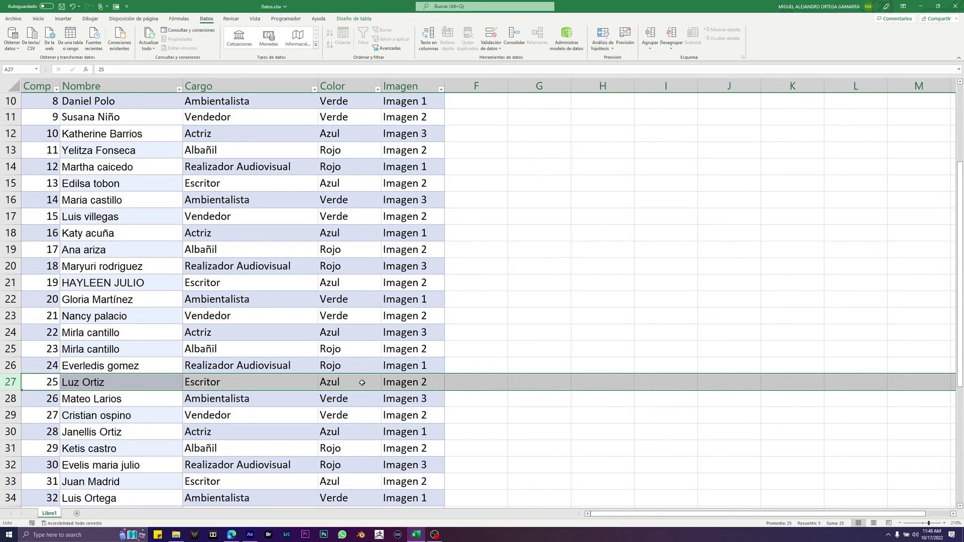
pyautogui.click(249, 534)
pyautogui.doubleClick(15, 185)
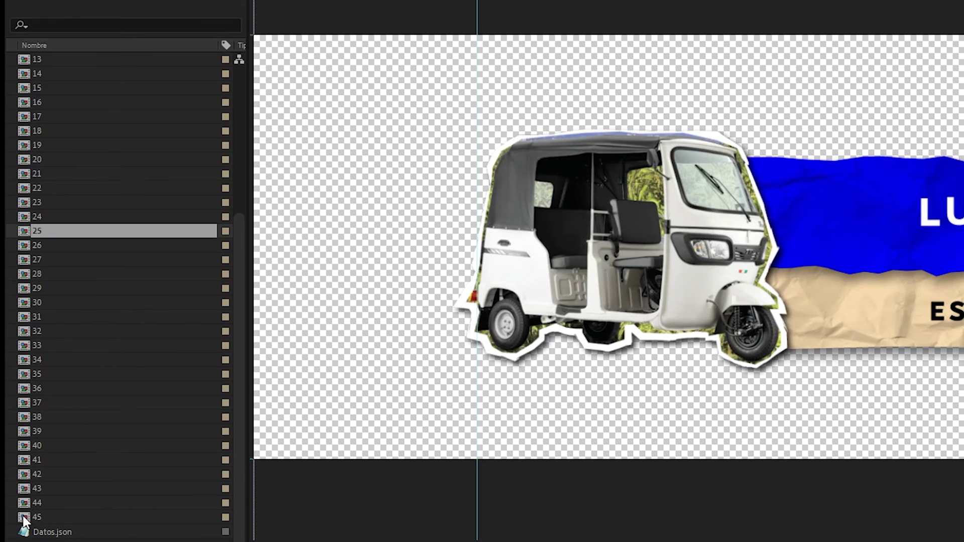
# Step: Open composition 45, compare it with record 45 in the Excel table, and return to After Effects
pyautogui.doubleClick(23, 518)
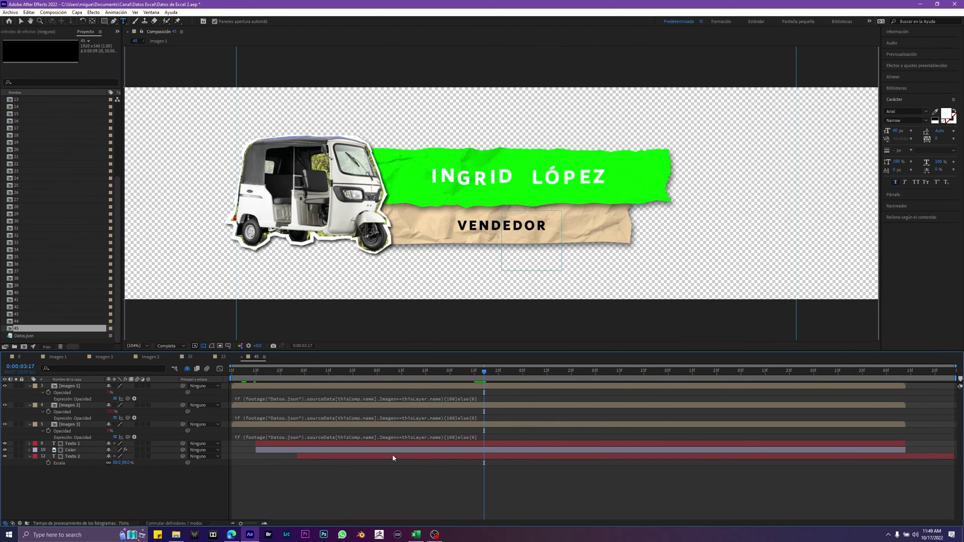
pyautogui.click(416, 534)
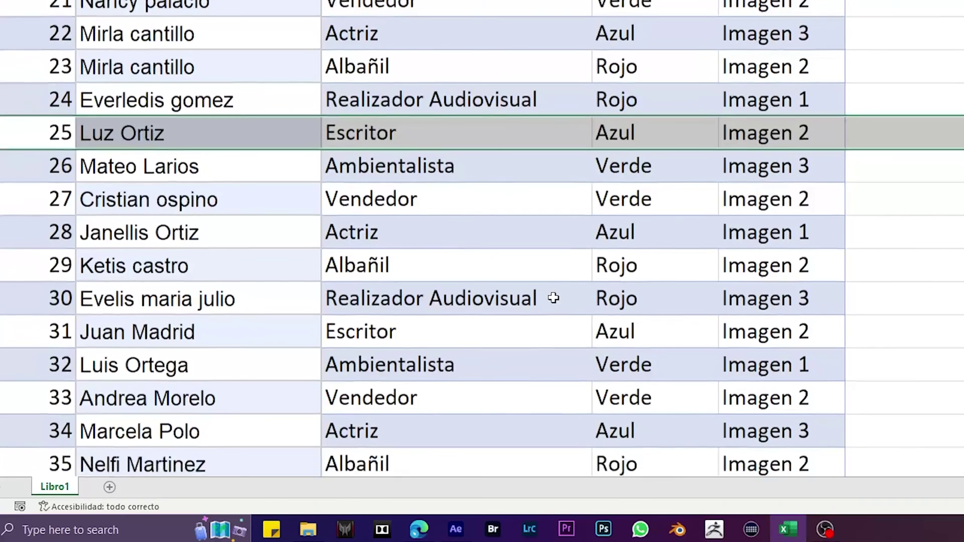
pyautogui.scroll(-6, 554, 298)
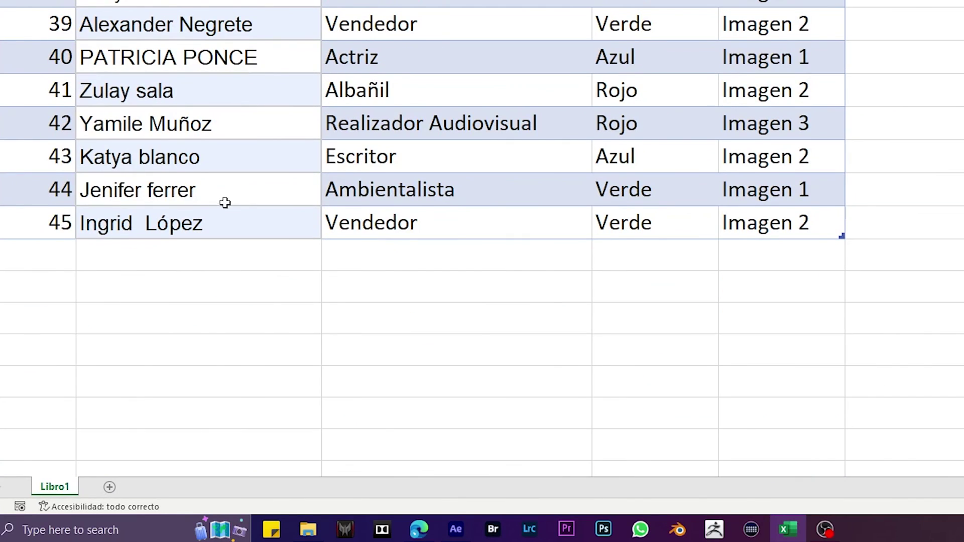
pyautogui.click(181, 222)
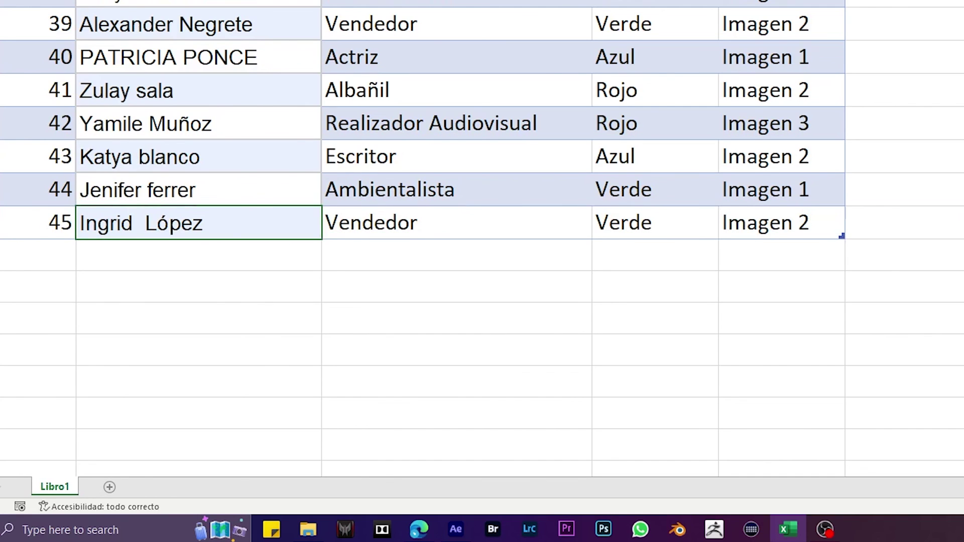
pyautogui.hotkey('alt', 'Tab')
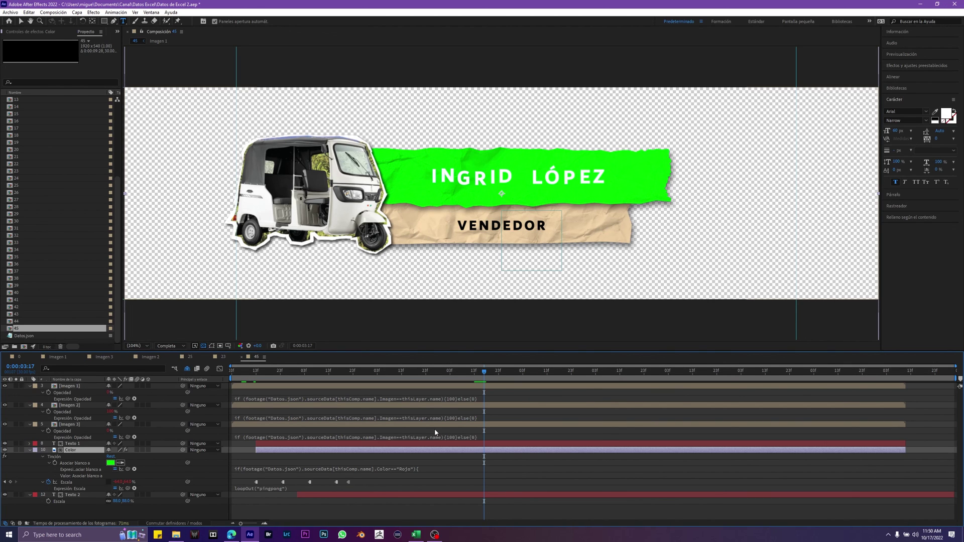
# Step: Select composition 0 in the project and look through the numbered compositions down to 45
pyautogui.press('0')
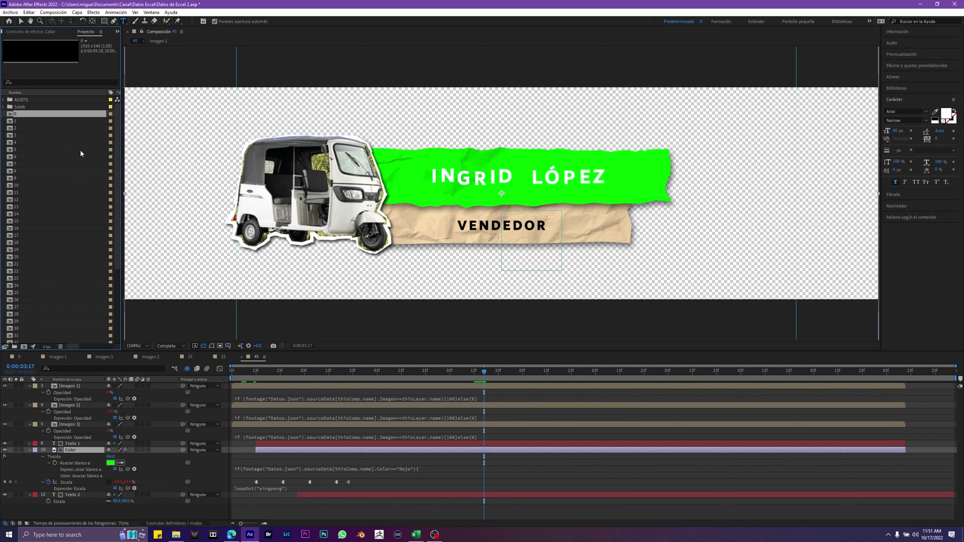
pyautogui.scroll(-5, 70, 176)
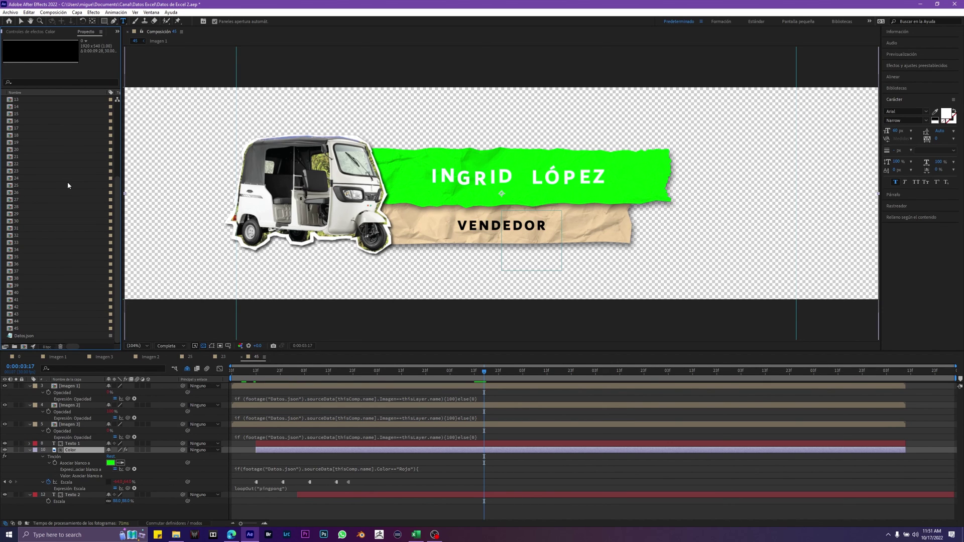